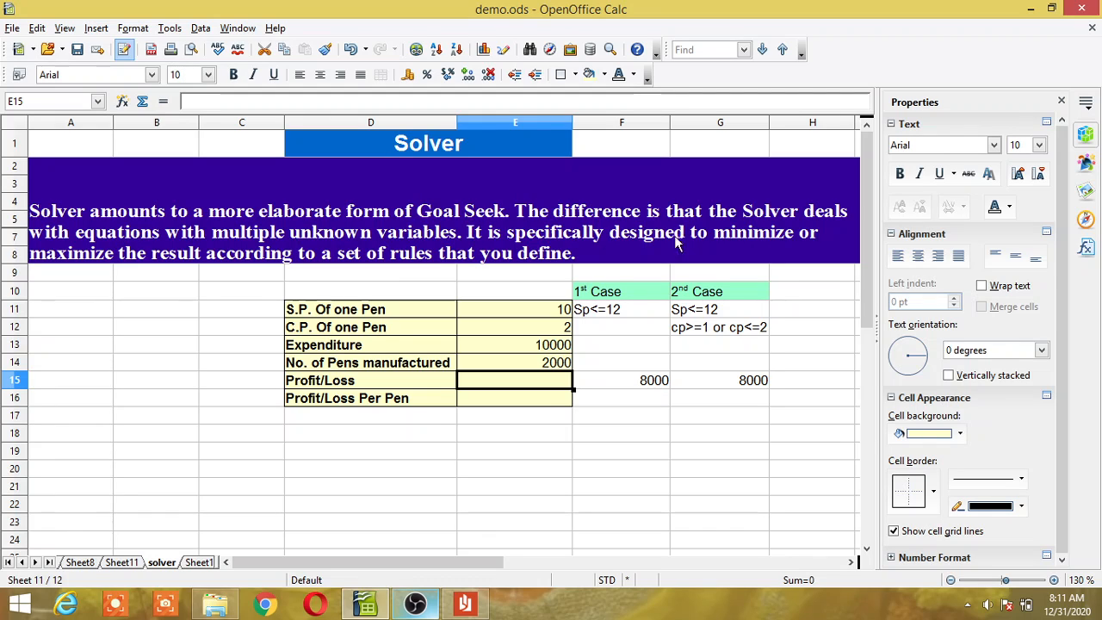
# Enter the formula =E14*(E11-E12)-E13 in cell E15 to calculate Profit/Loss
pyautogui.hotkey('ctrl', 's')
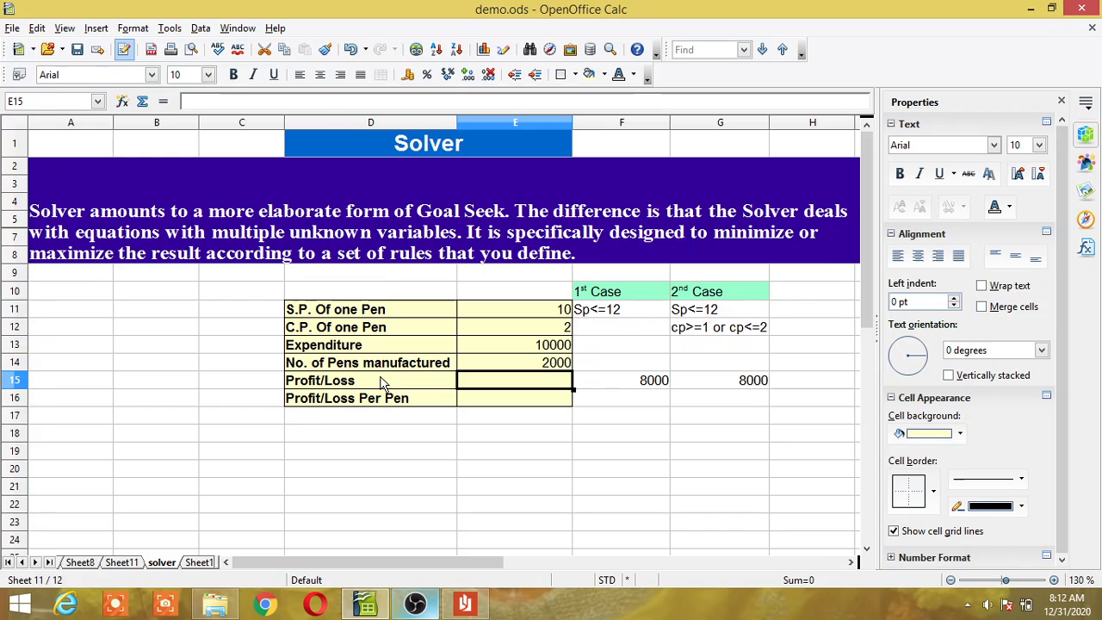
pyautogui.write('=')
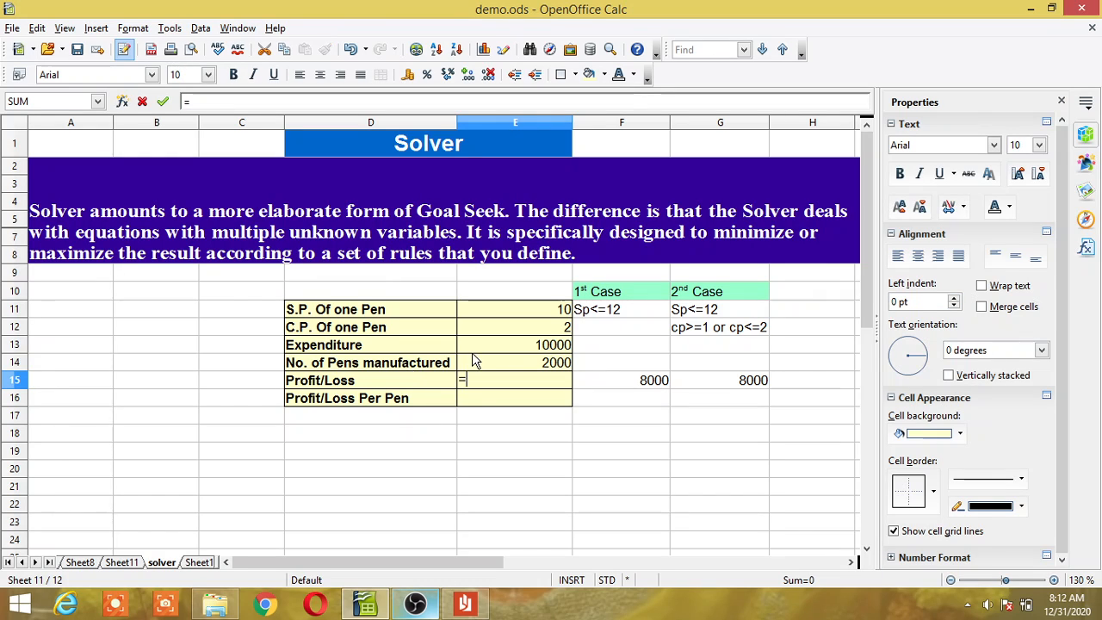
pyautogui.click(533, 366)
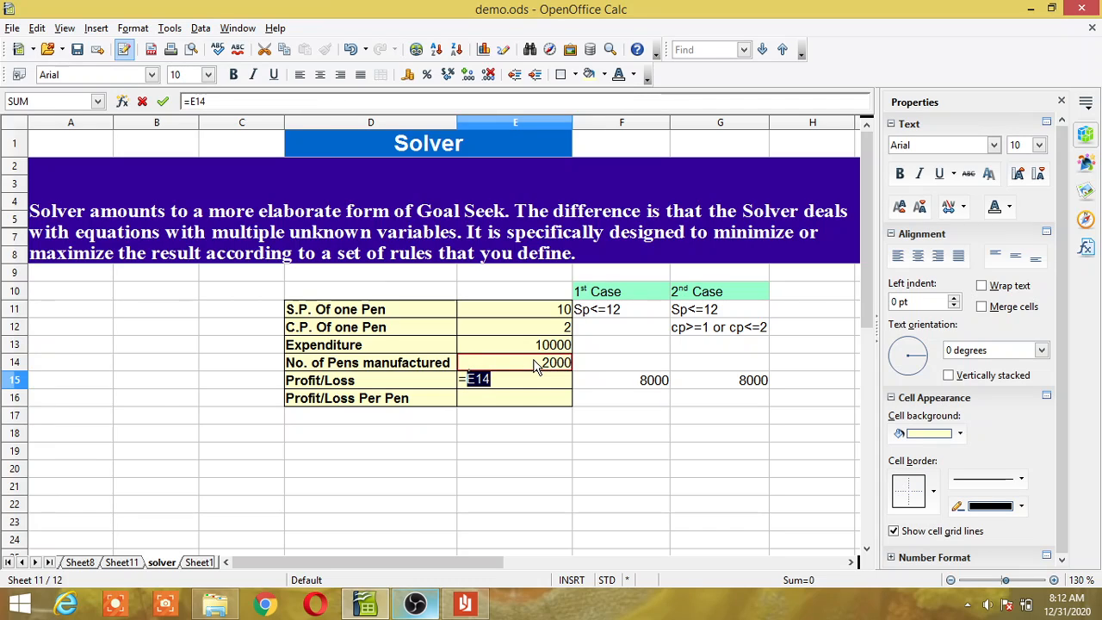
pyautogui.write('*')
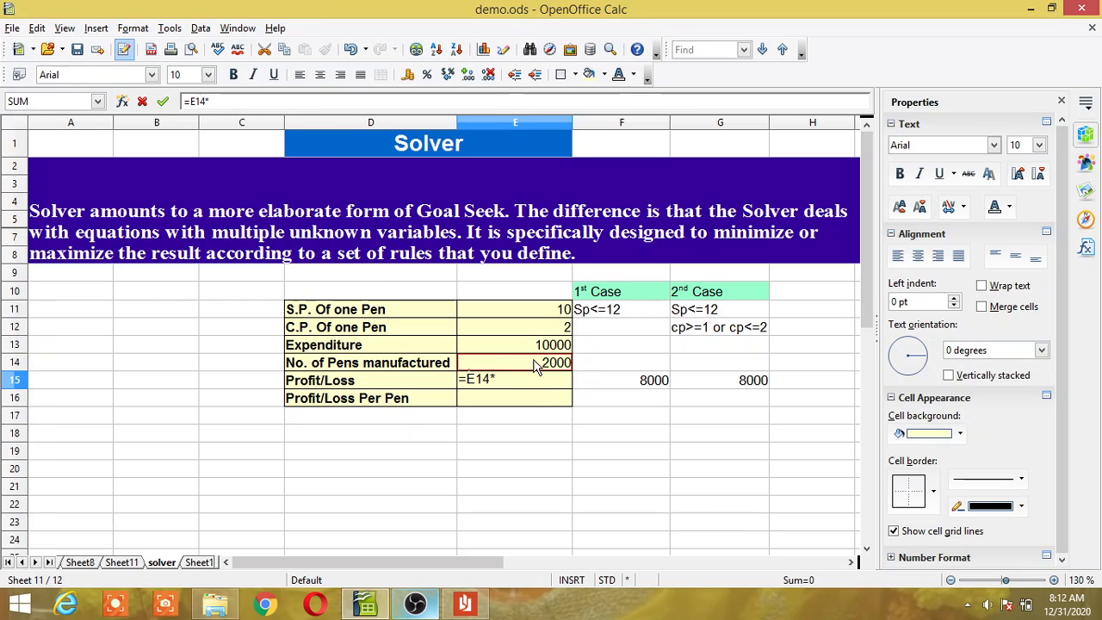
pyautogui.write('(')
pyautogui.click(545, 313)
pyautogui.write('-')
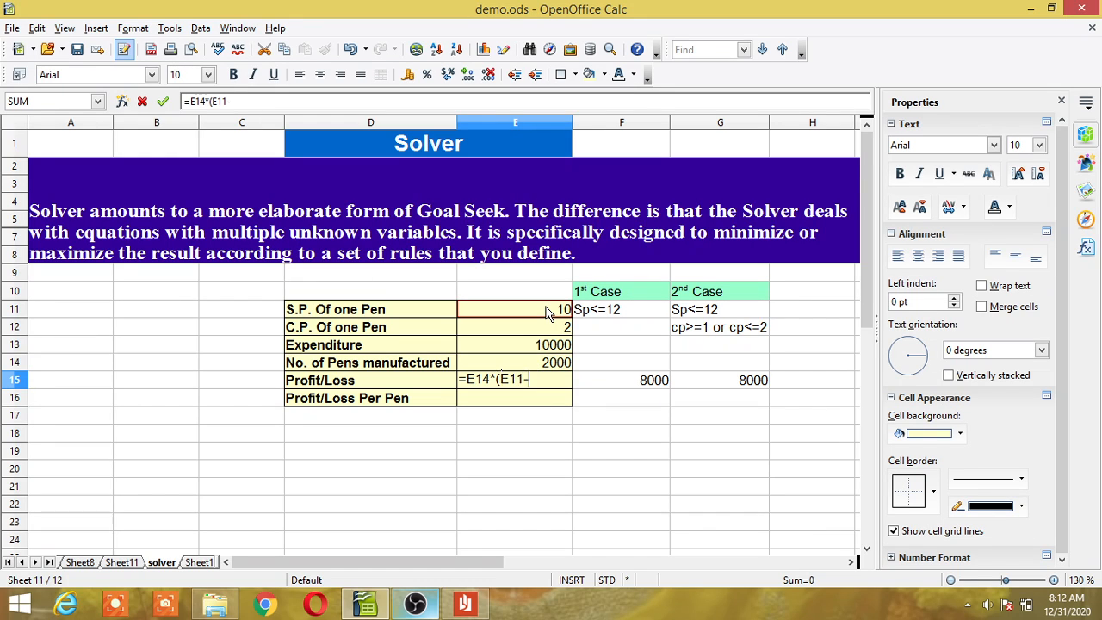
pyautogui.click(545, 327)
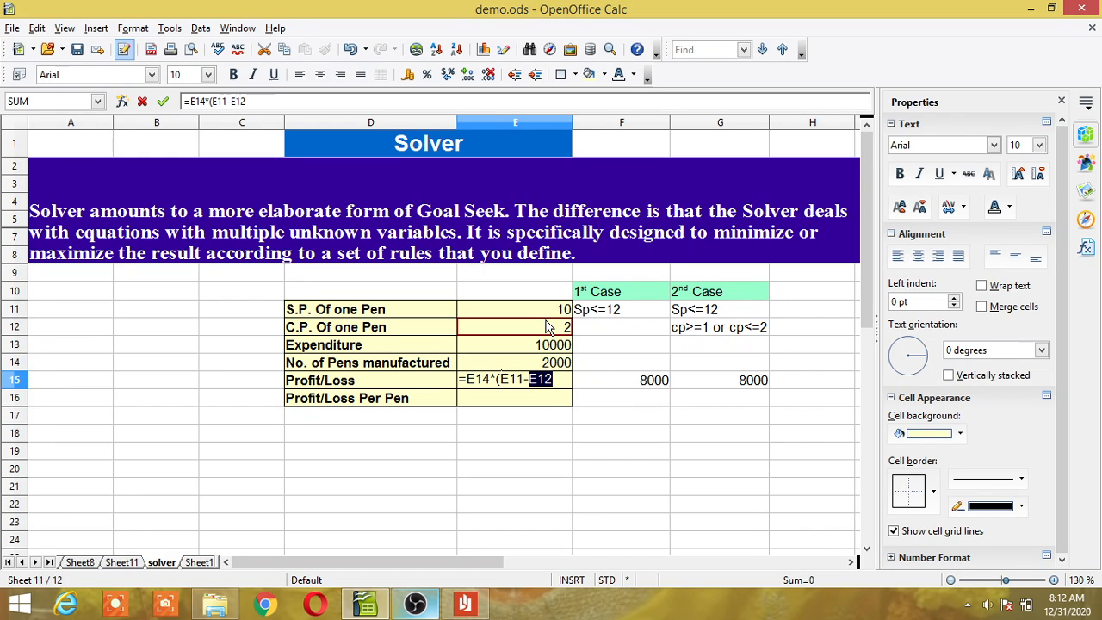
pyautogui.write(')')
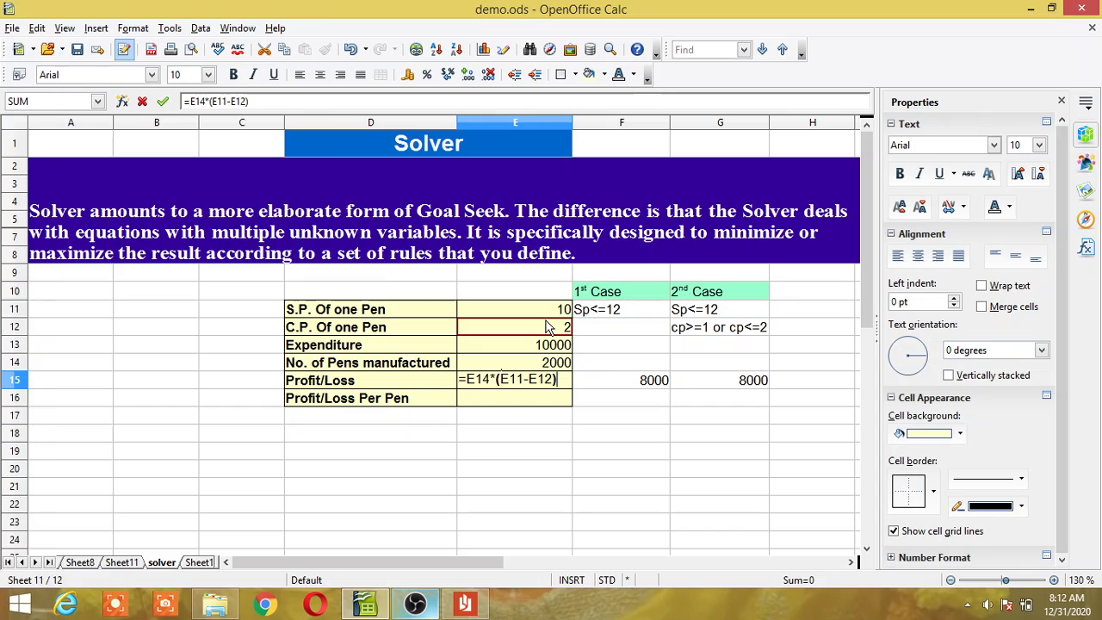
pyautogui.write('-')
pyautogui.click(552, 347)
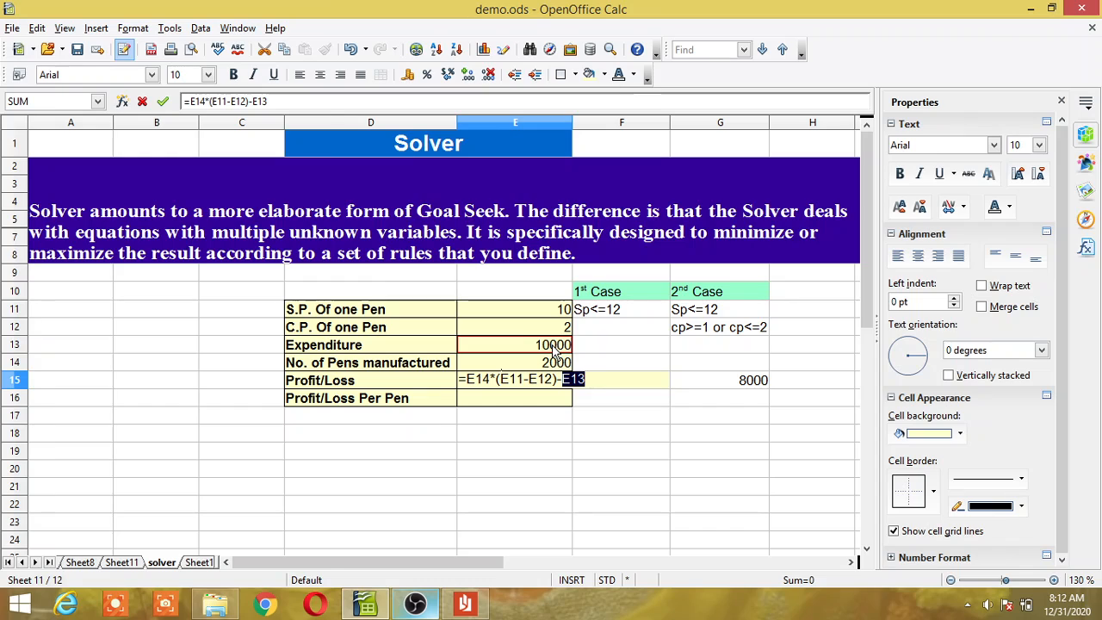
pyautogui.press('Return')
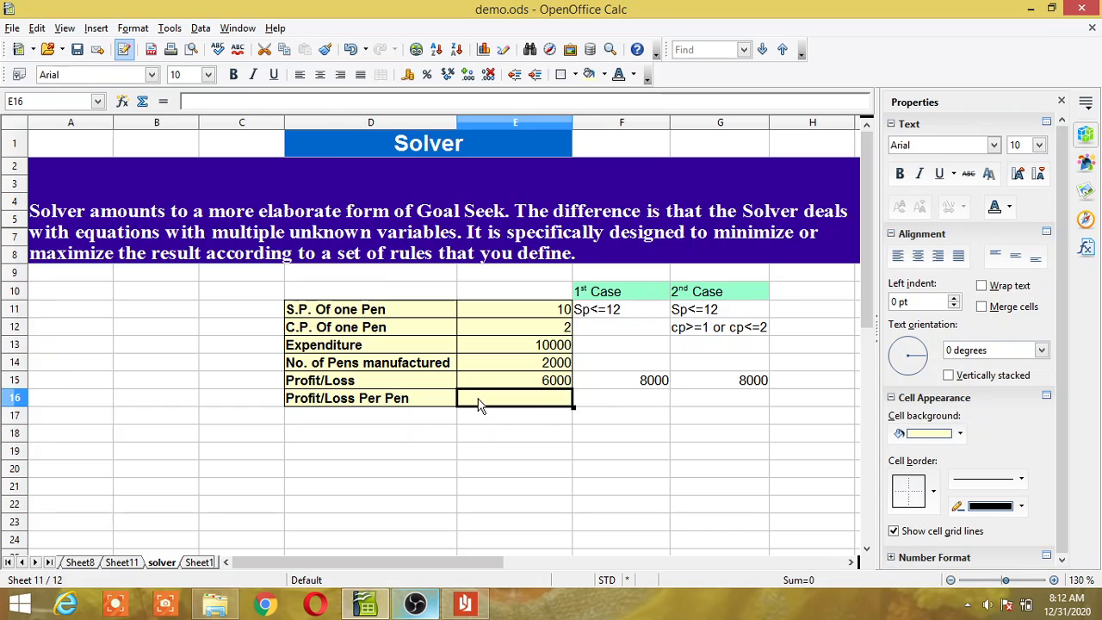
# Enter the formula =E15/E14 in cell E16 to calculate Profit/Loss Per Pen
pyautogui.write('=')
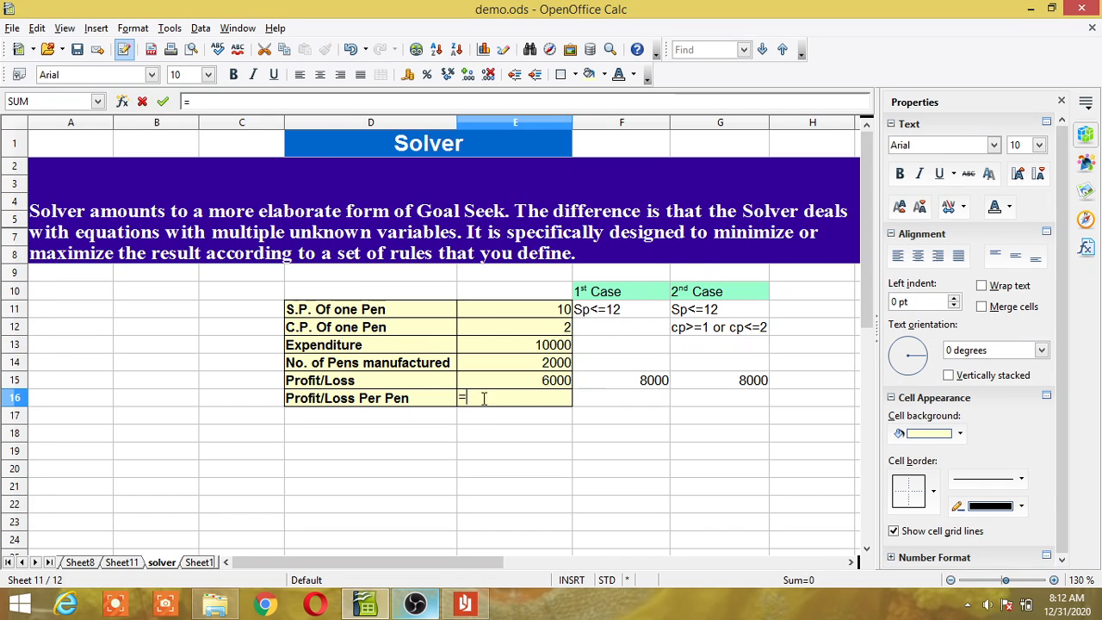
pyautogui.click(532, 381)
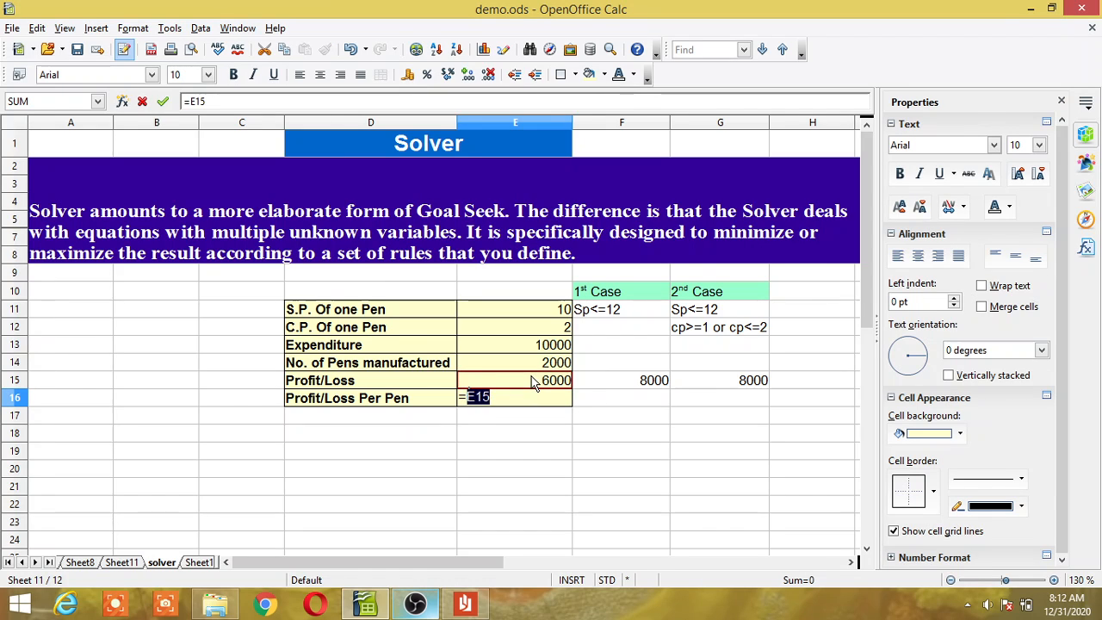
pyautogui.write('/')
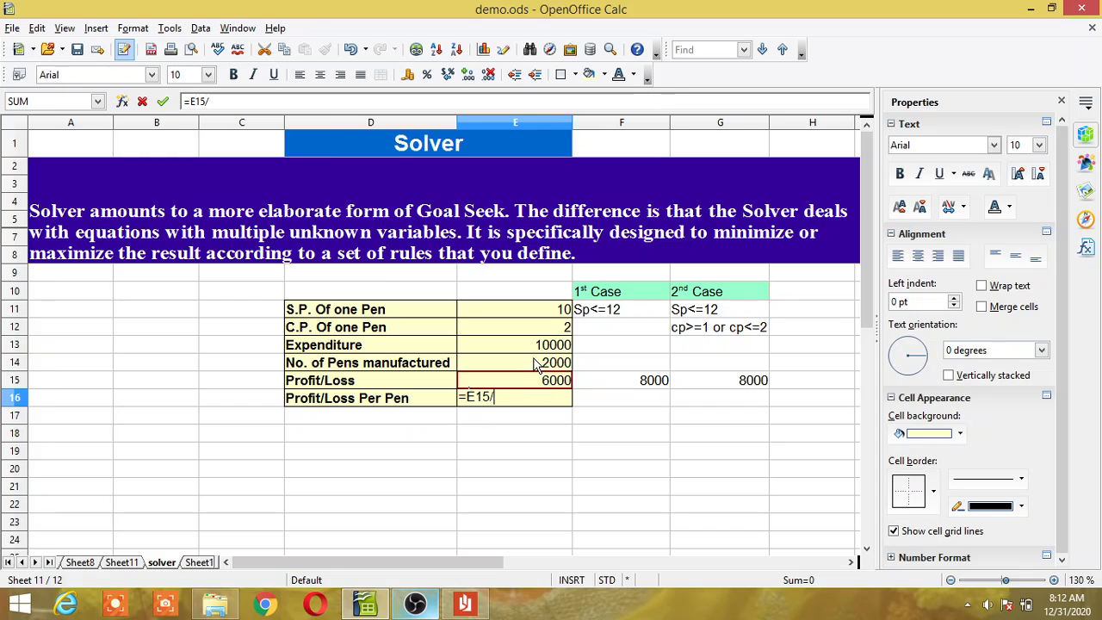
pyautogui.click(534, 362)
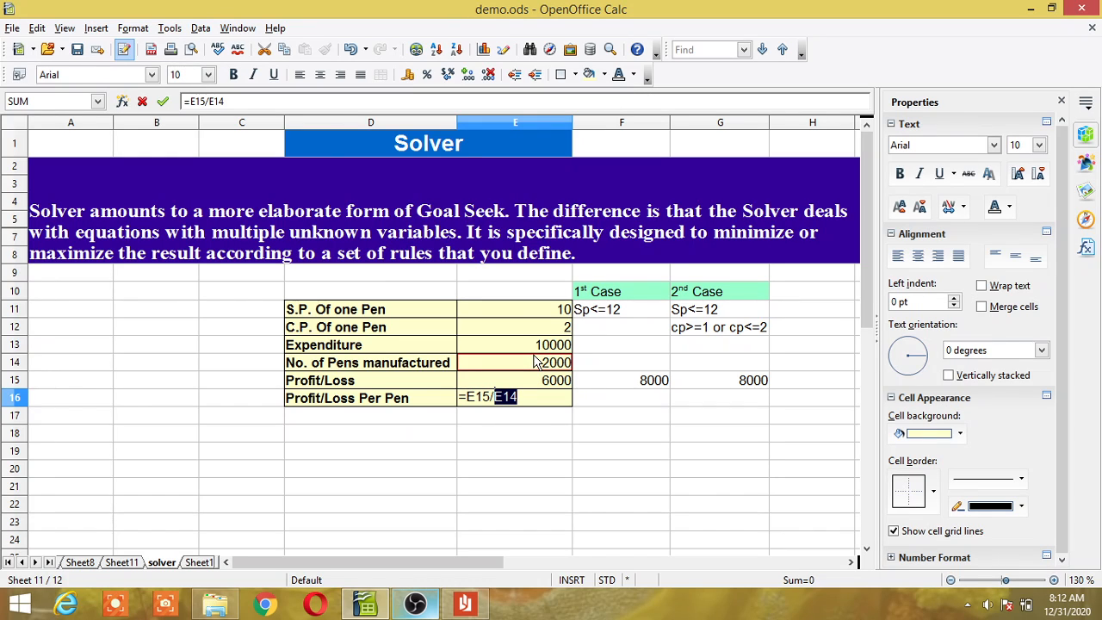
pyautogui.press('Return')
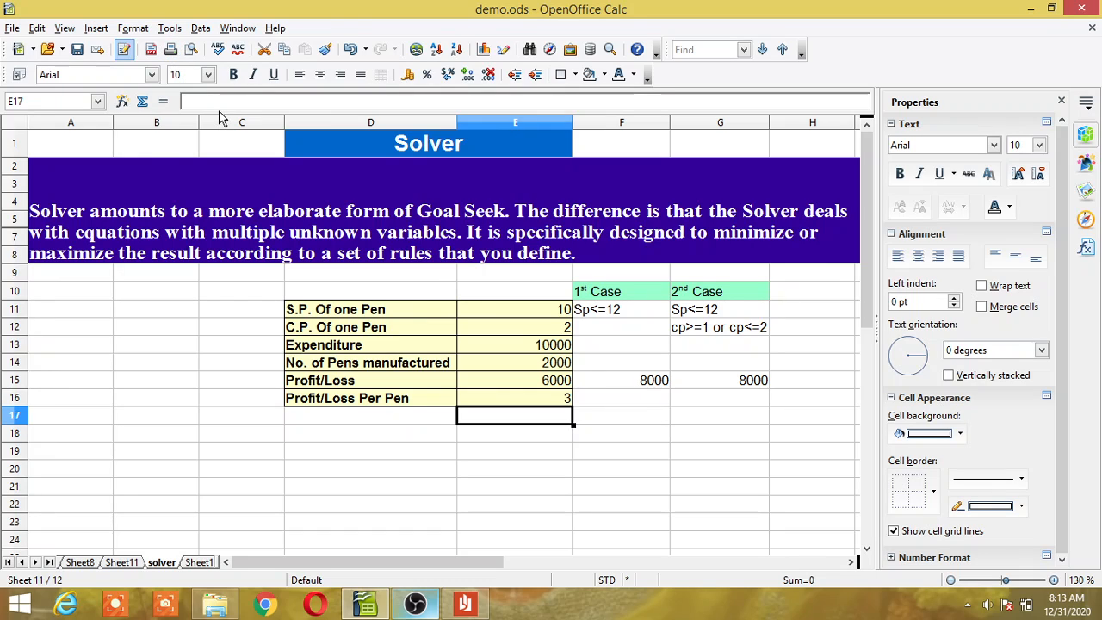
pyautogui.press('F8')
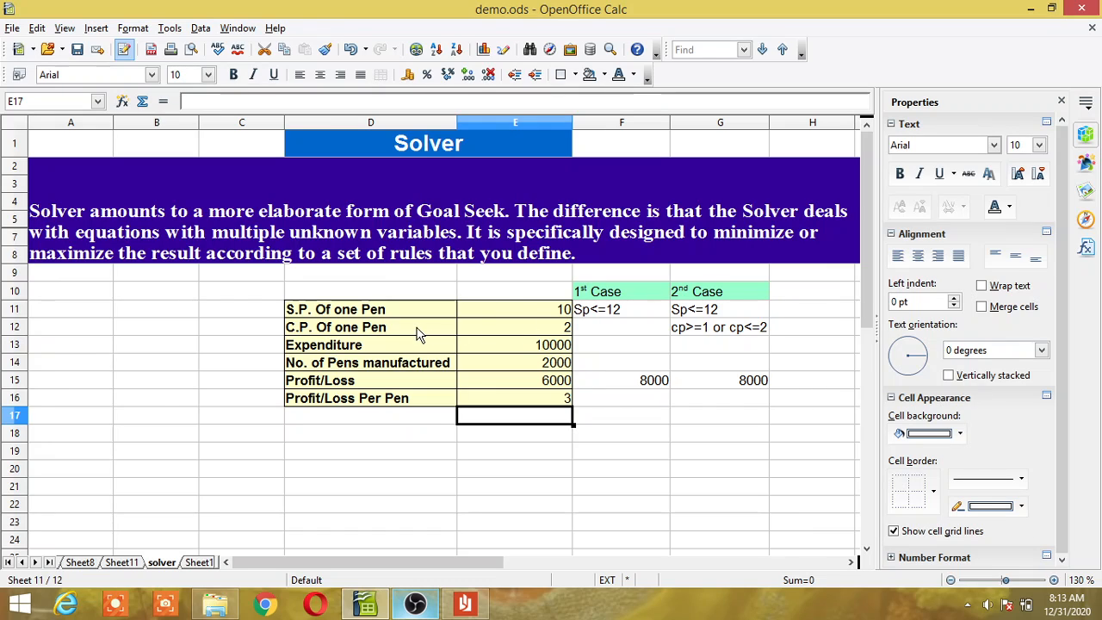
pyautogui.click(568, 332)
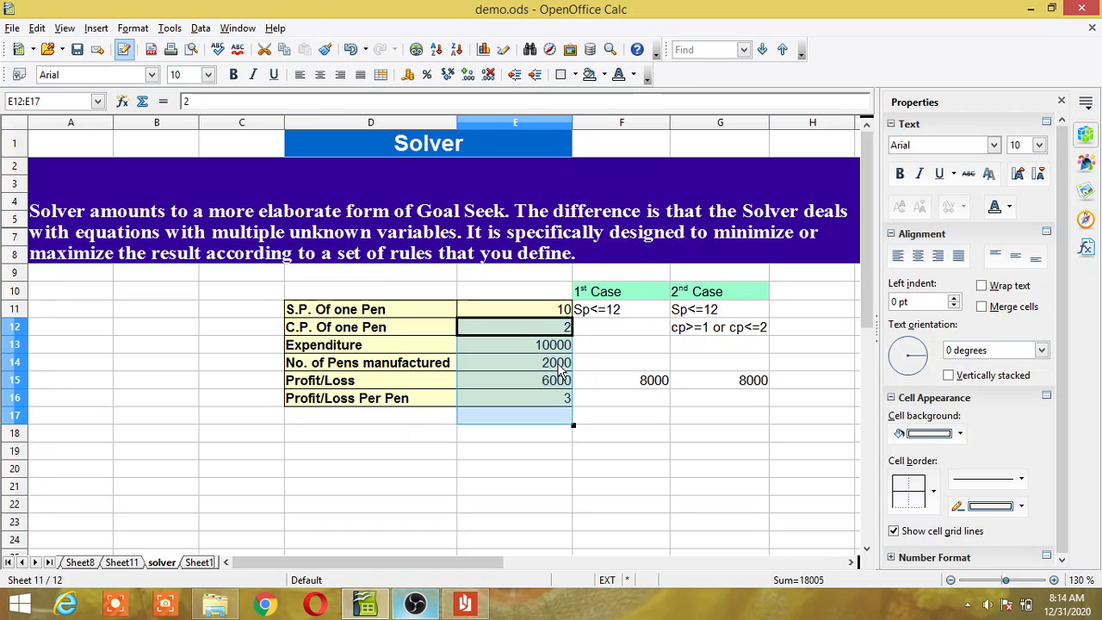
pyautogui.click(560, 369)
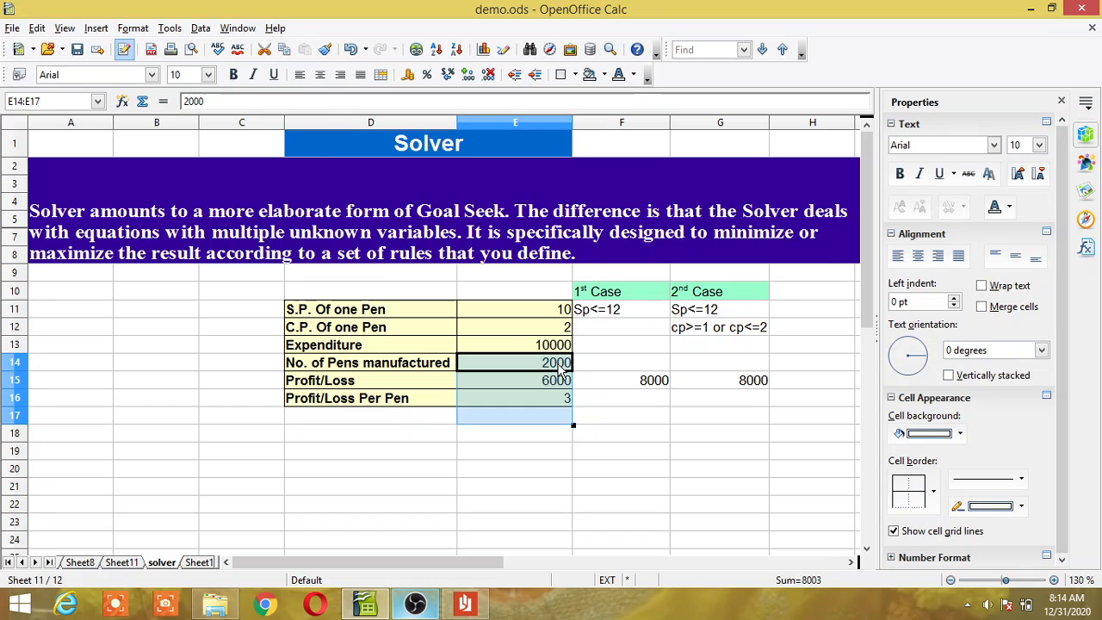
pyautogui.click(610, 313)
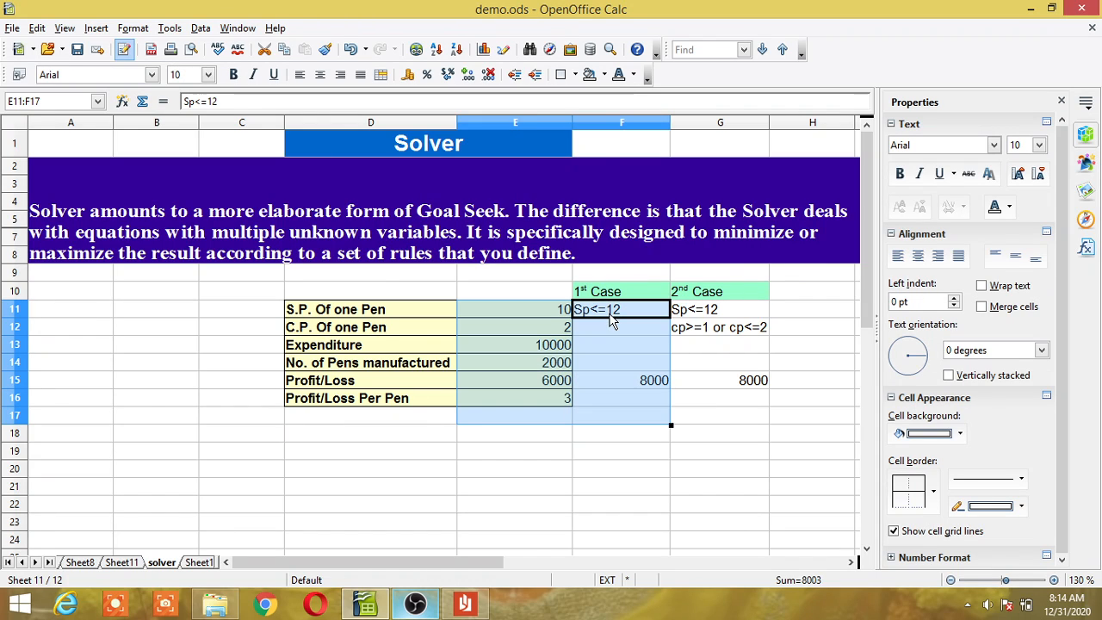
pyautogui.click(557, 315)
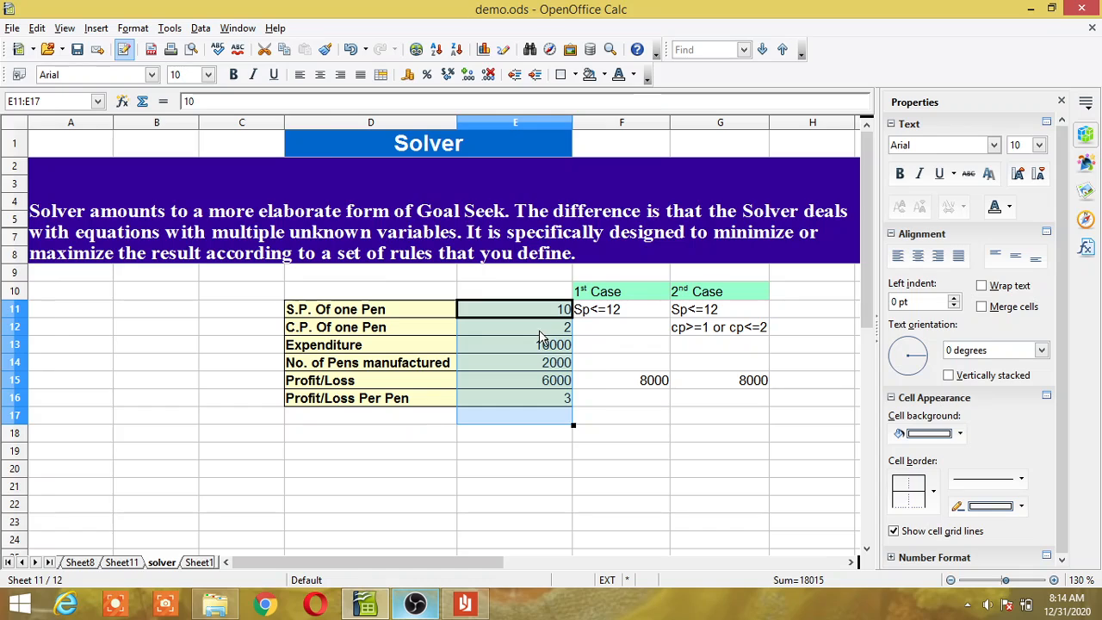
pyautogui.click(523, 398)
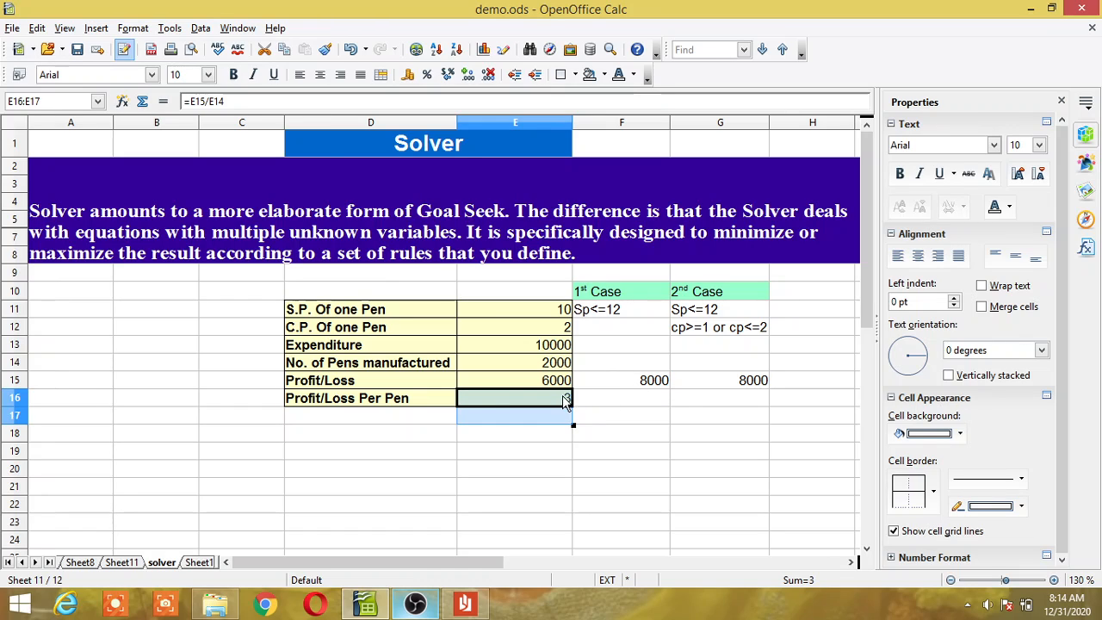
# Open the Solver and set the Profit/Loss cell E15 as the target cell
pyautogui.click(170, 28)
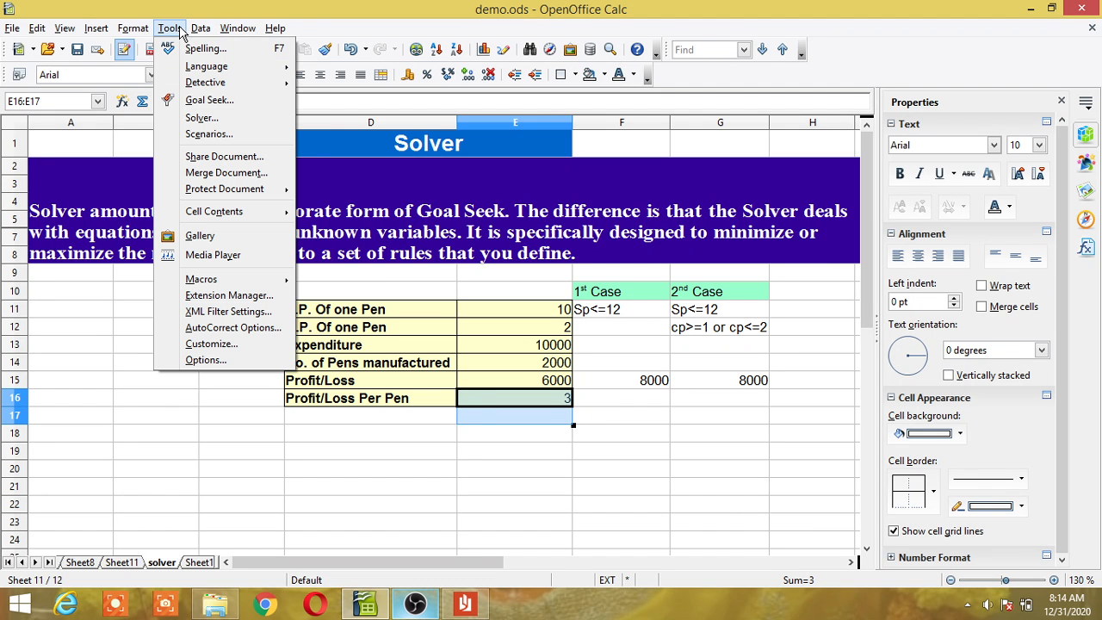
pyautogui.click(200, 118)
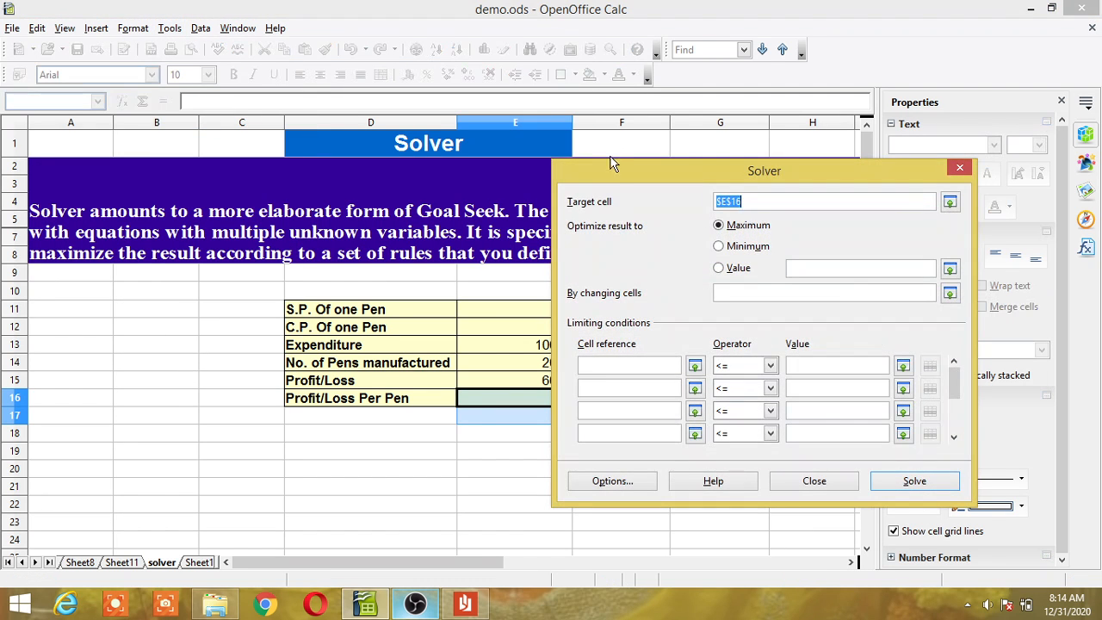
pyautogui.moveTo(610, 170); pyautogui.dragTo(736, 66)
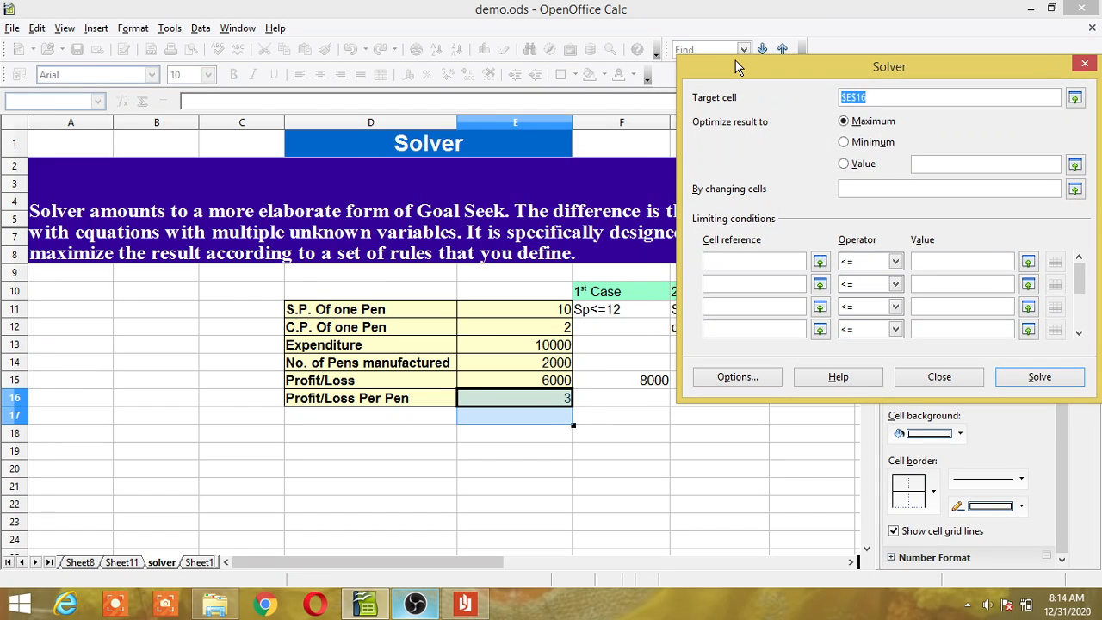
pyautogui.click(517, 380)
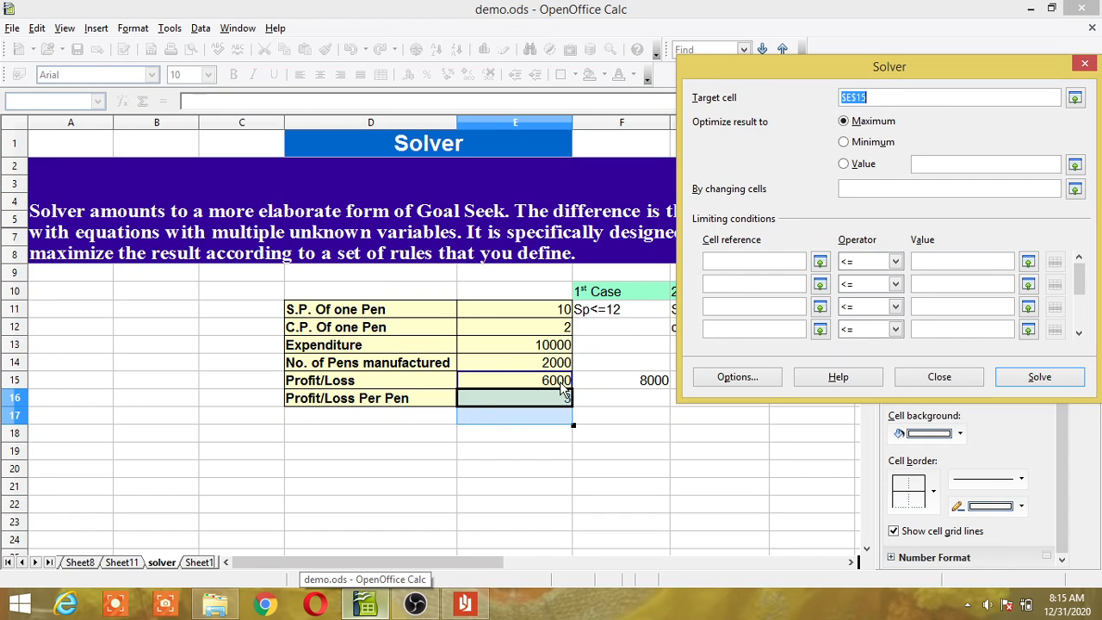
# Optimize the Solver result to the value 8000 by changing the selling price cell E11
pyautogui.click(845, 165)
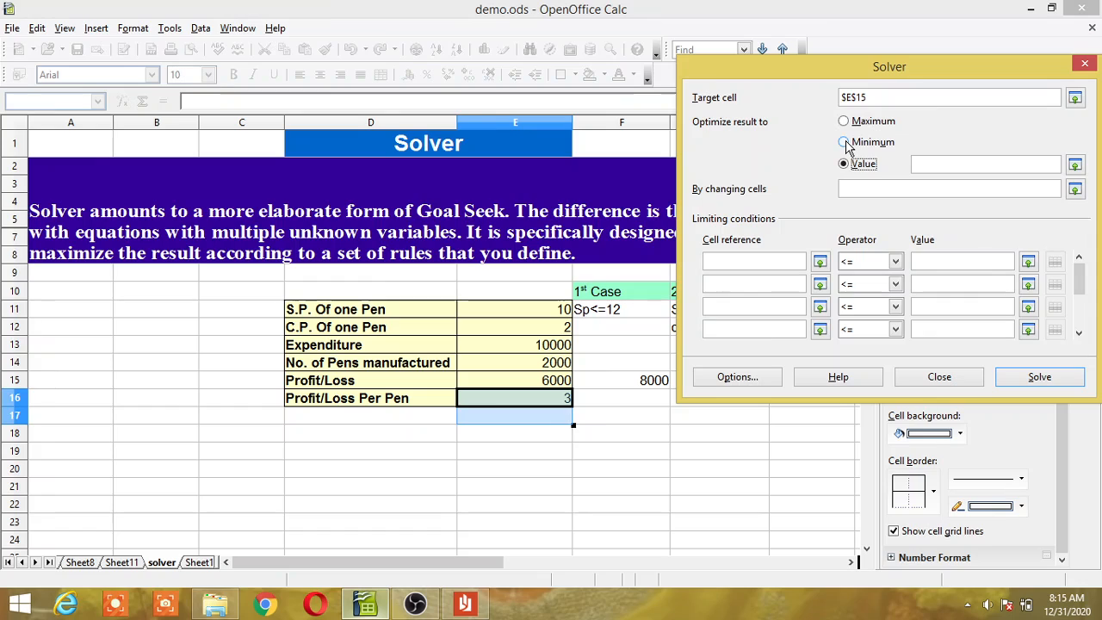
pyautogui.click(930, 165)
pyautogui.write('8000')
pyautogui.click(548, 312)
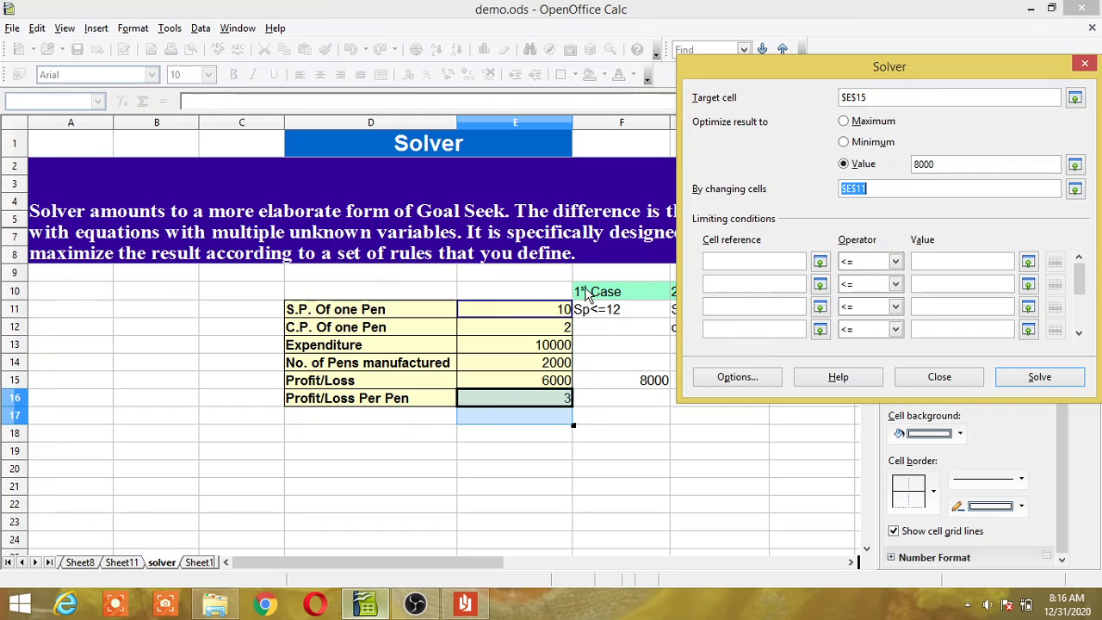
# Add a limiting condition that the selling price cell E11 is <= 12
pyautogui.click(745, 264)
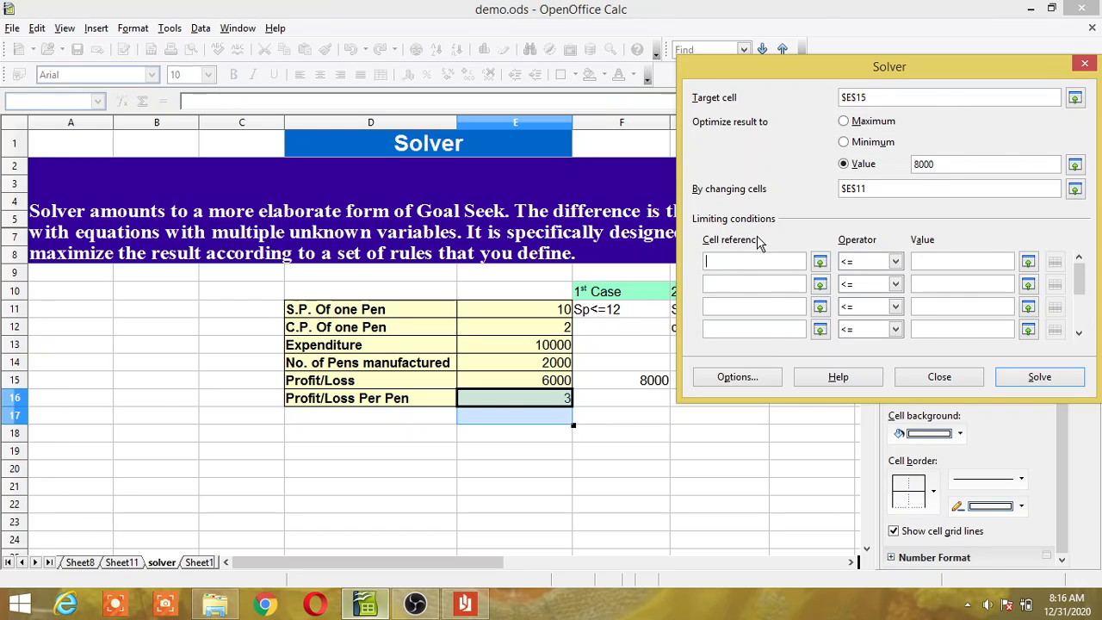
pyautogui.click(539, 317)
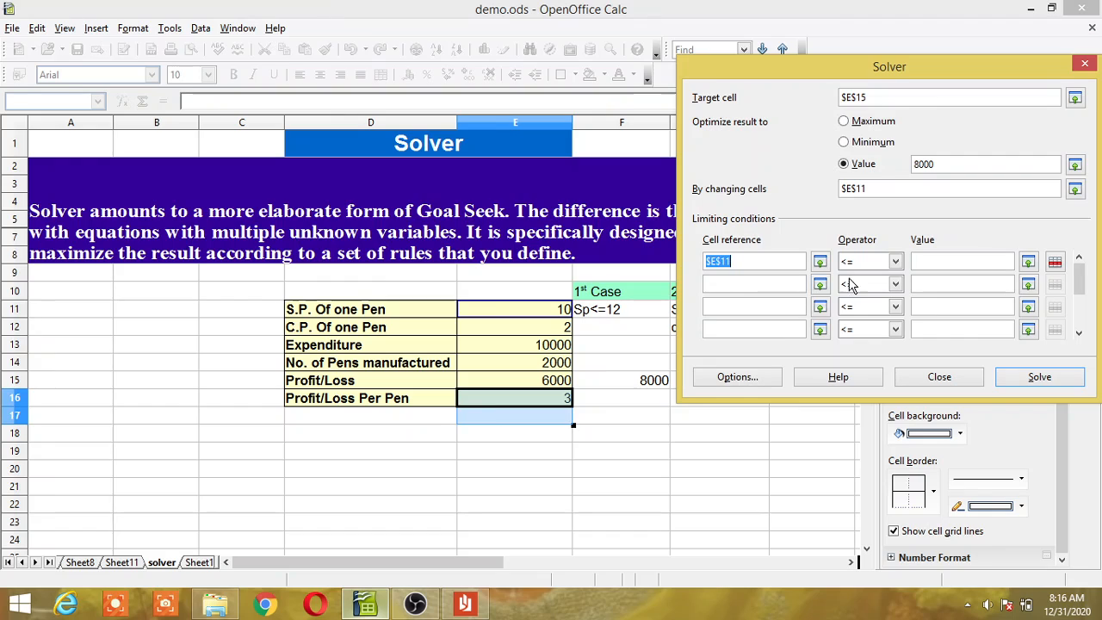
pyautogui.click(895, 262)
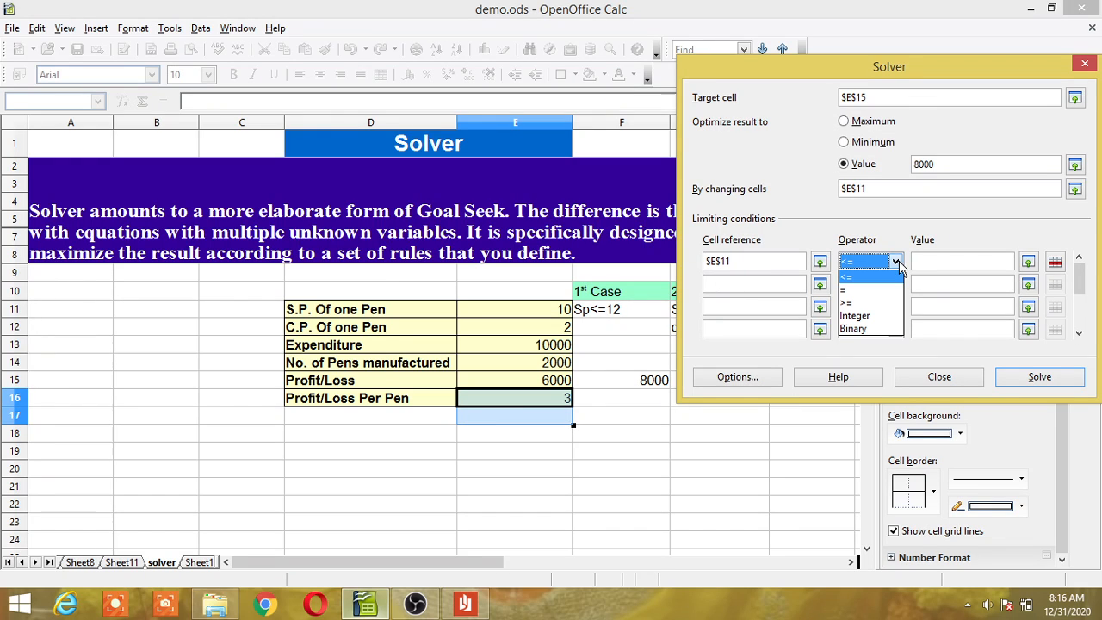
pyautogui.click(858, 278)
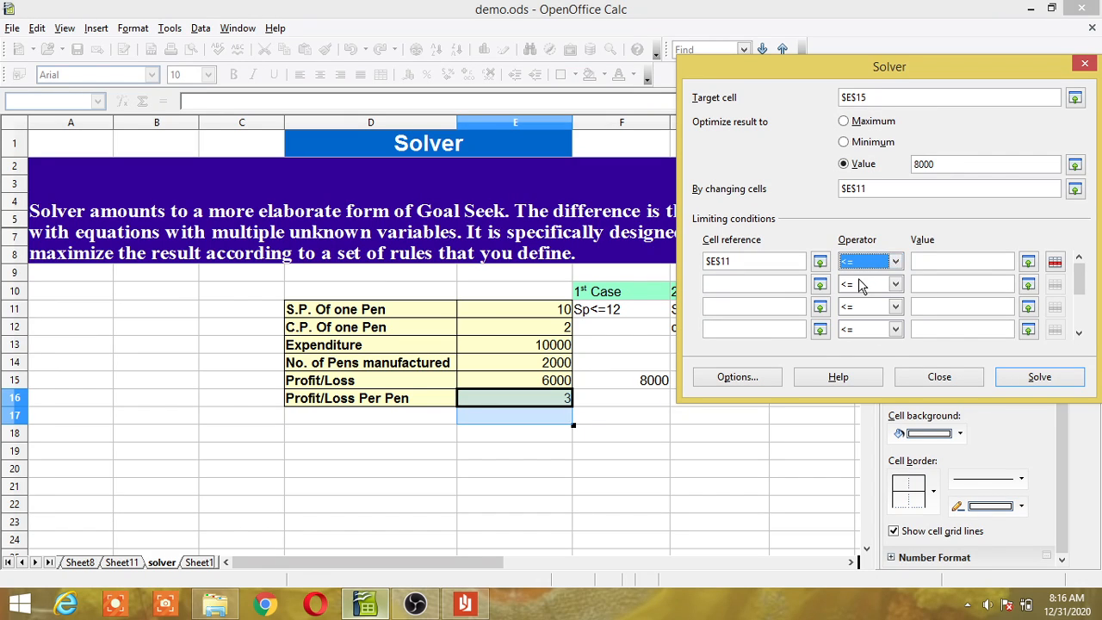
pyautogui.click(931, 264)
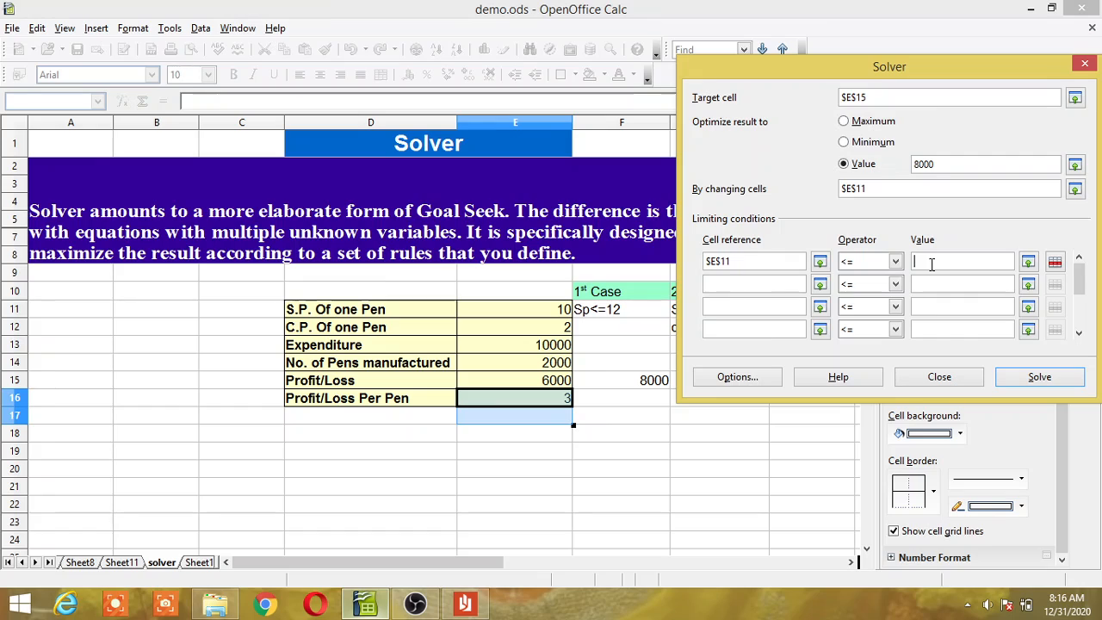
pyautogui.write('12')
# Run the Solver and keep its result, checking the Profit/Loss and selling price cells
pyautogui.click(1040, 372)
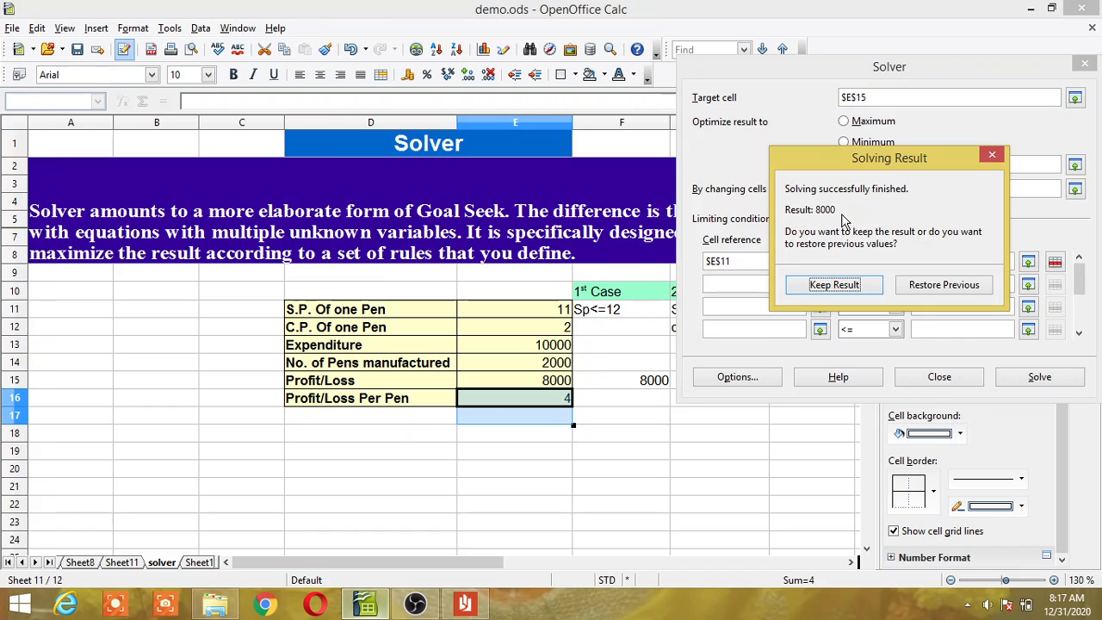
pyautogui.click(853, 290)
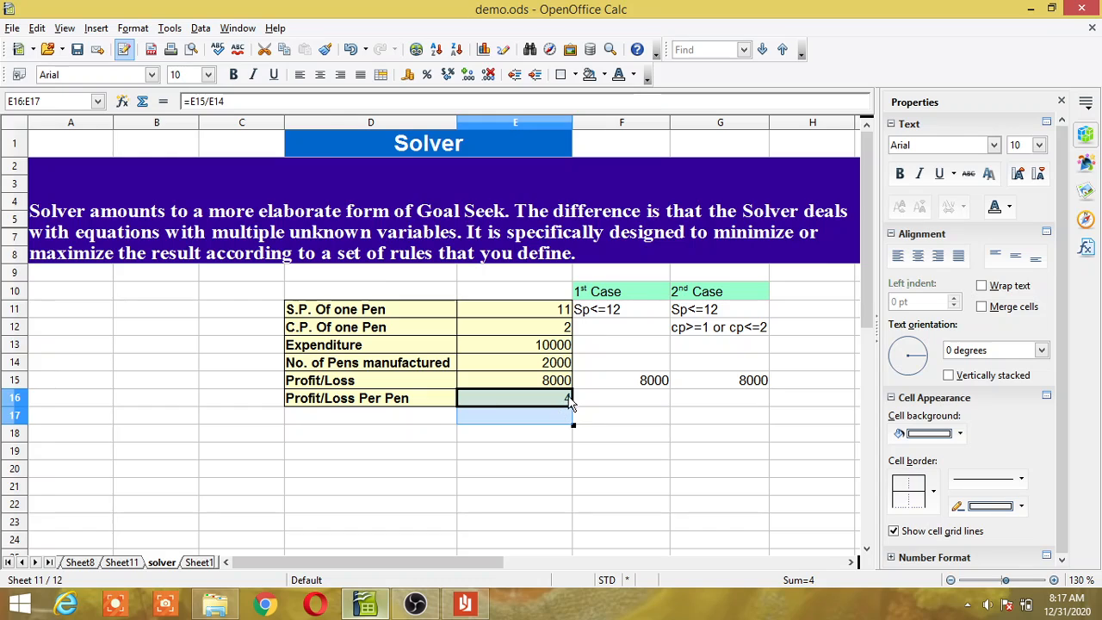
pyautogui.click(567, 385)
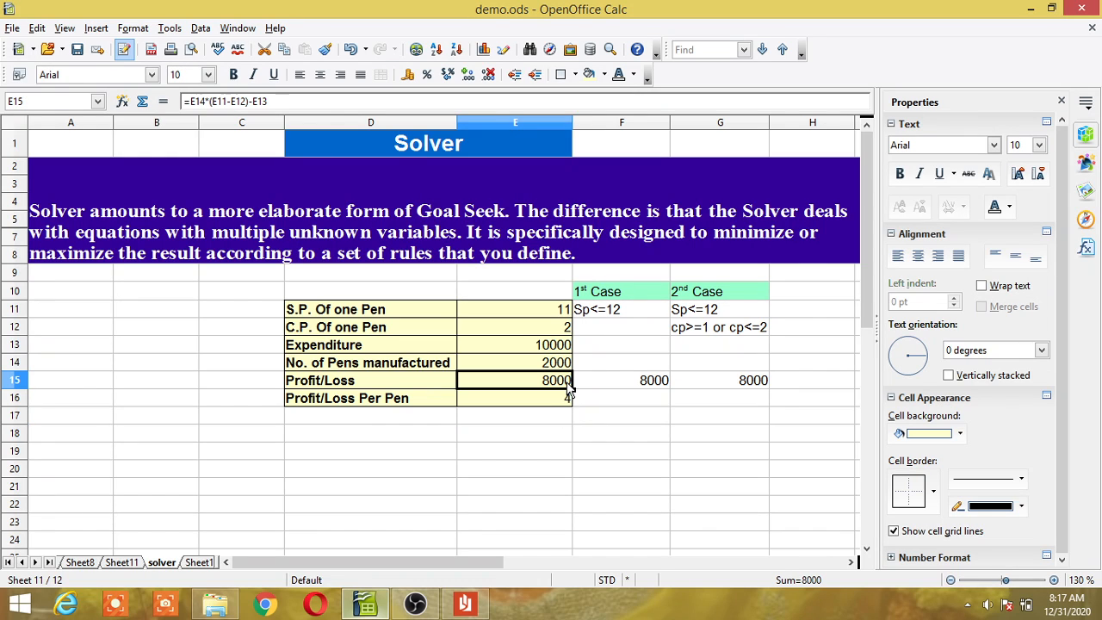
pyautogui.click(567, 311)
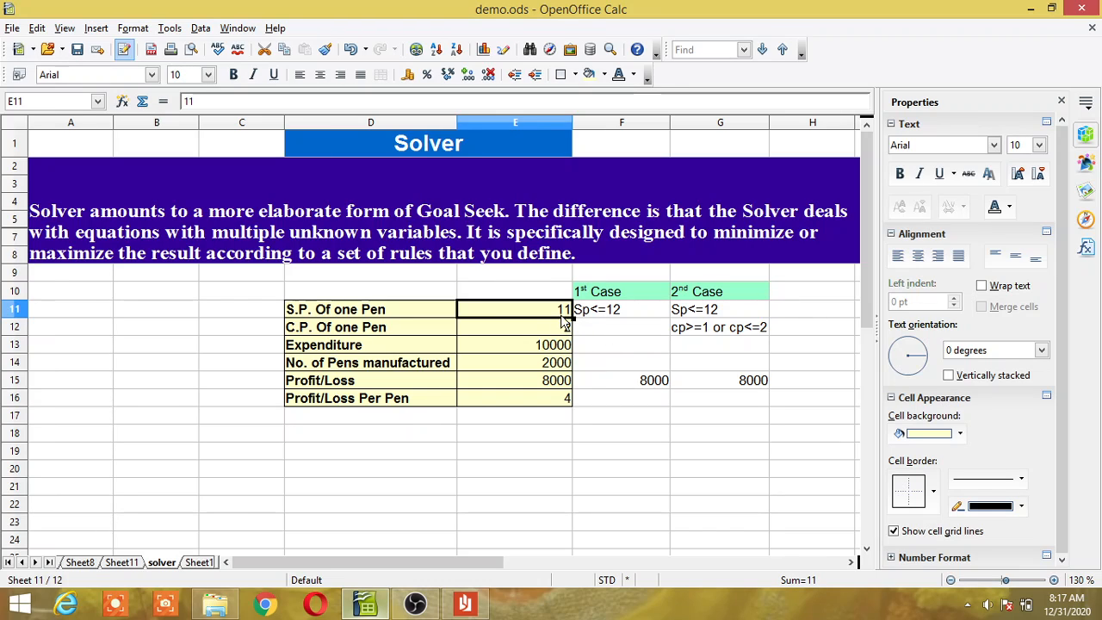
# Review the 2nd Case conditions and set the selling price of one pen in cell E11 to 10
pyautogui.click(558, 388)
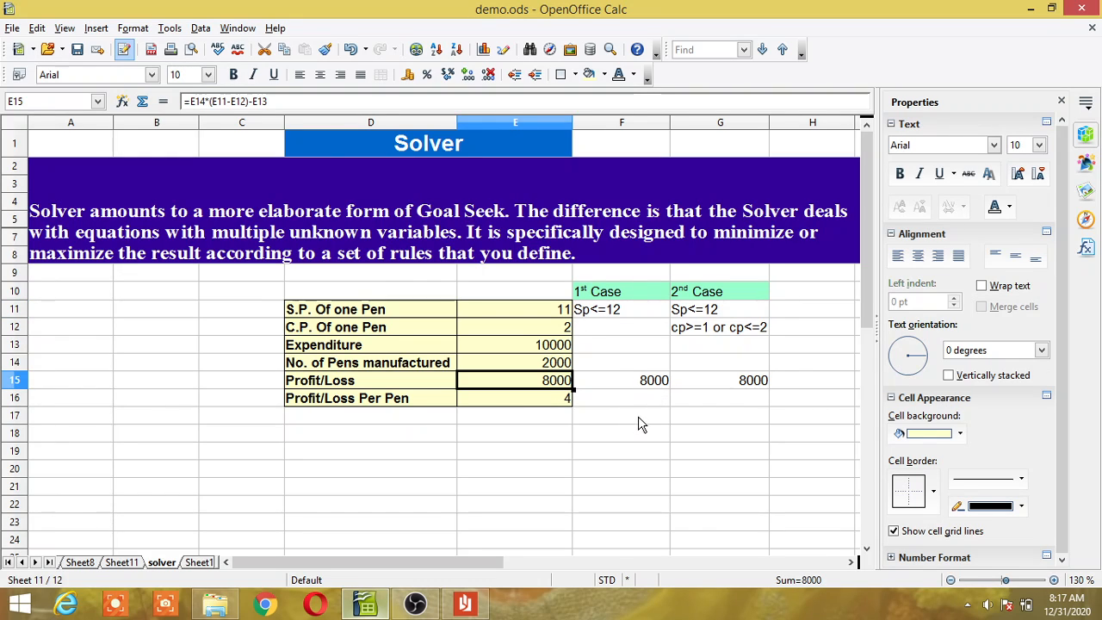
pyautogui.click(706, 315)
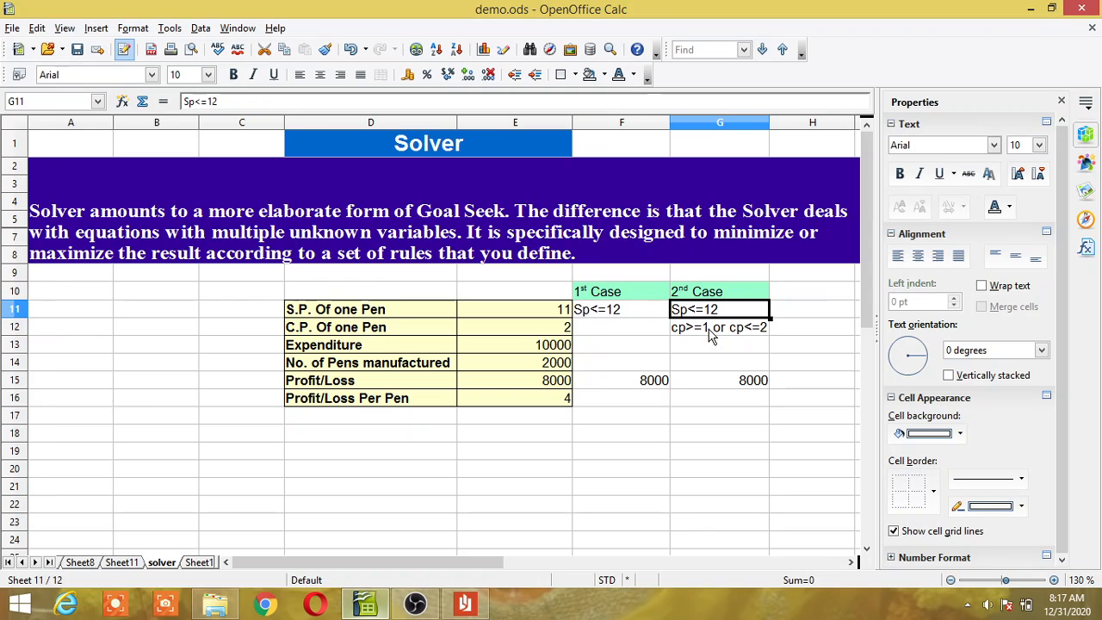
pyautogui.click(711, 336)
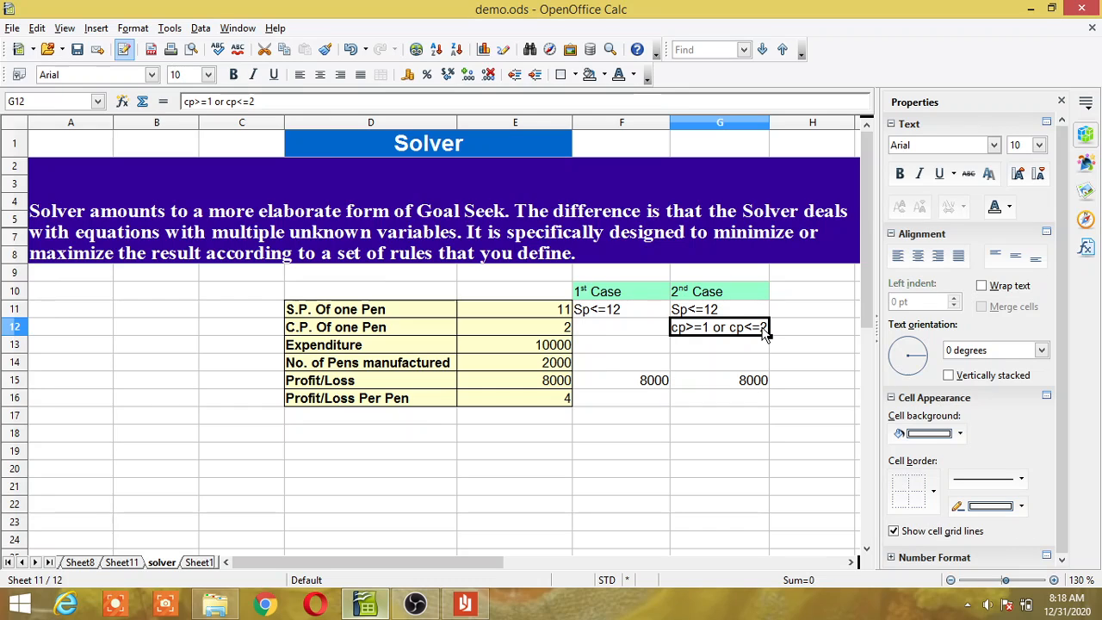
pyautogui.click(564, 312)
pyautogui.write('10')
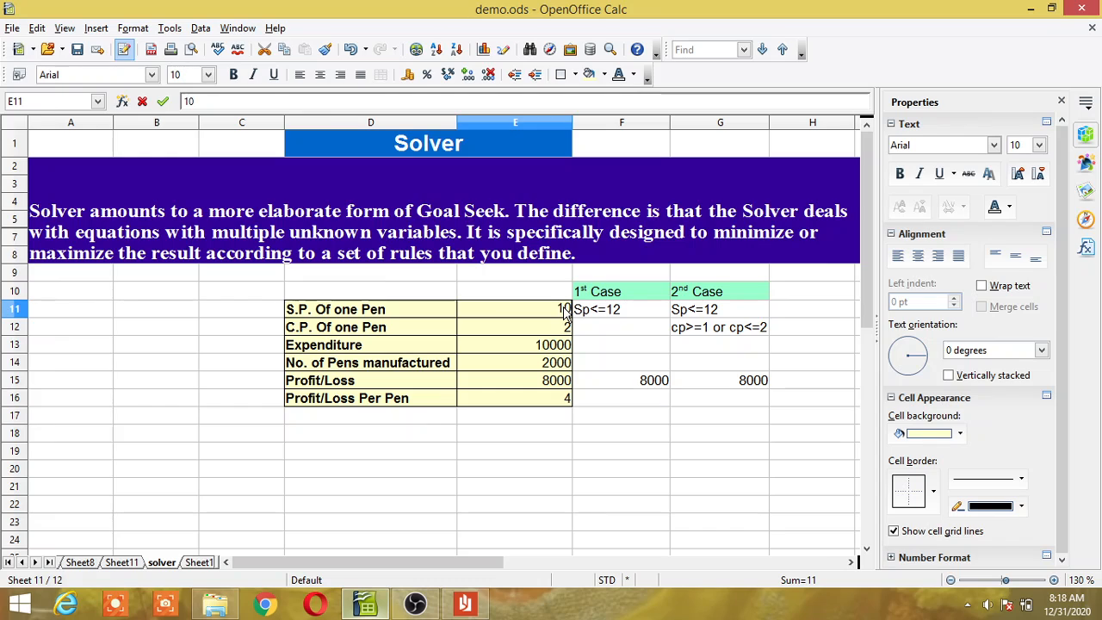
pyautogui.click(589, 366)
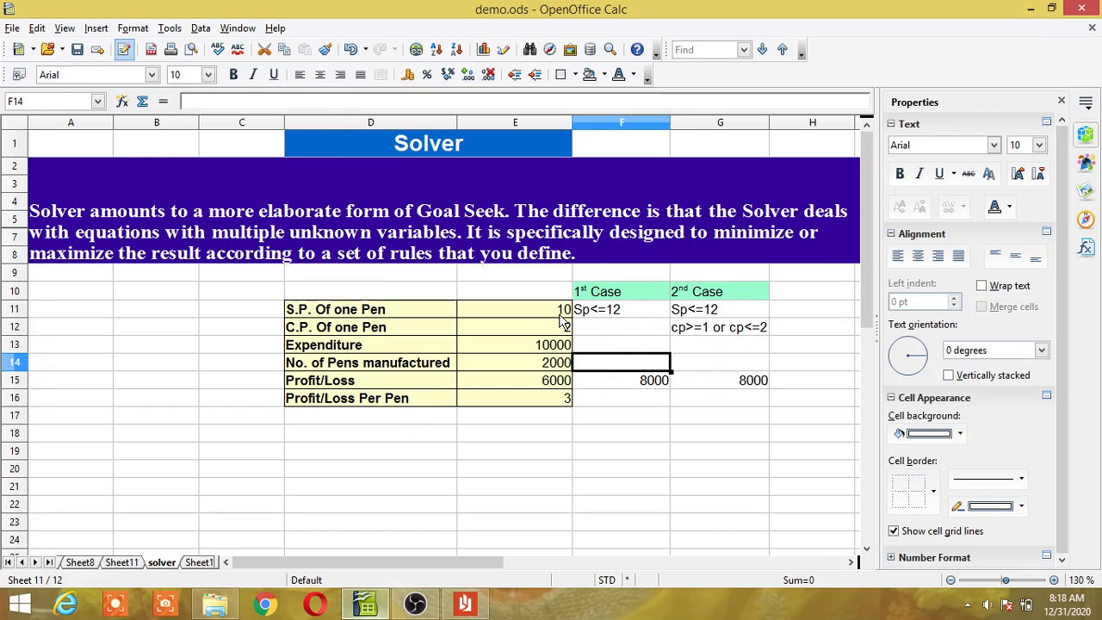
# Open the Solver for Profit/Loss cell E15 and set the changing cells to the range E11:E12
pyautogui.click(551, 382)
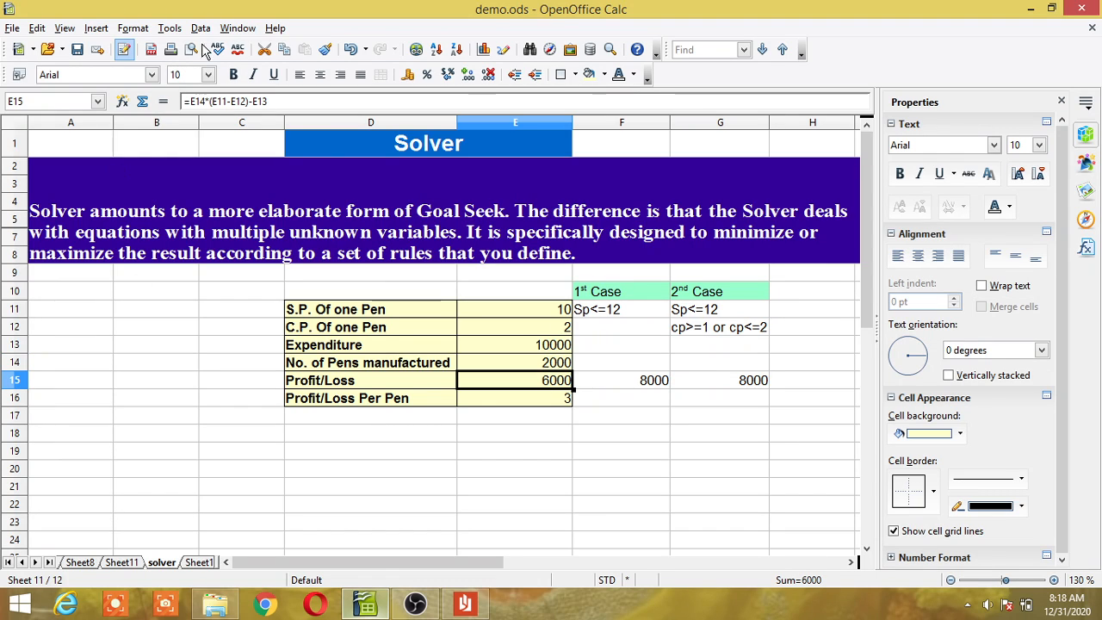
pyautogui.click(169, 28)
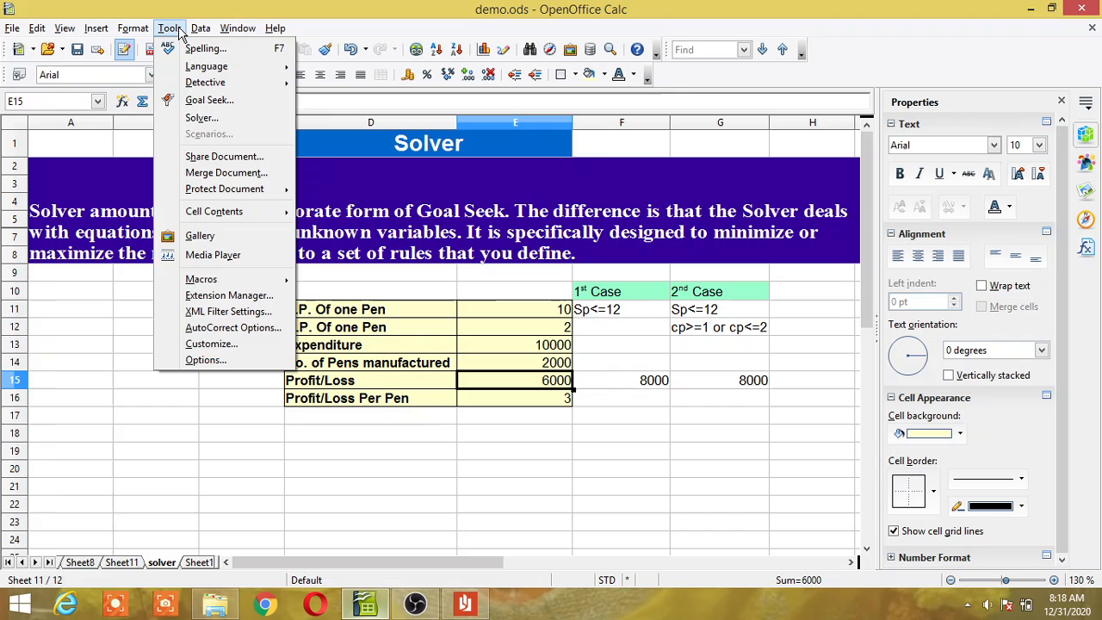
pyautogui.click(201, 119)
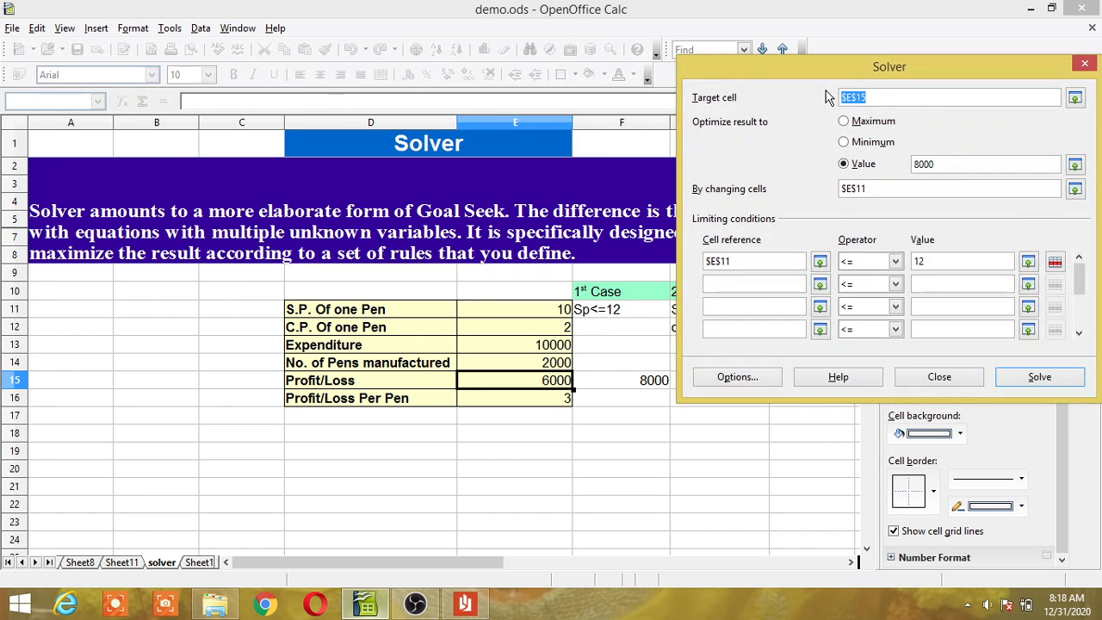
pyautogui.moveTo(842, 67); pyautogui.dragTo(200, 13)
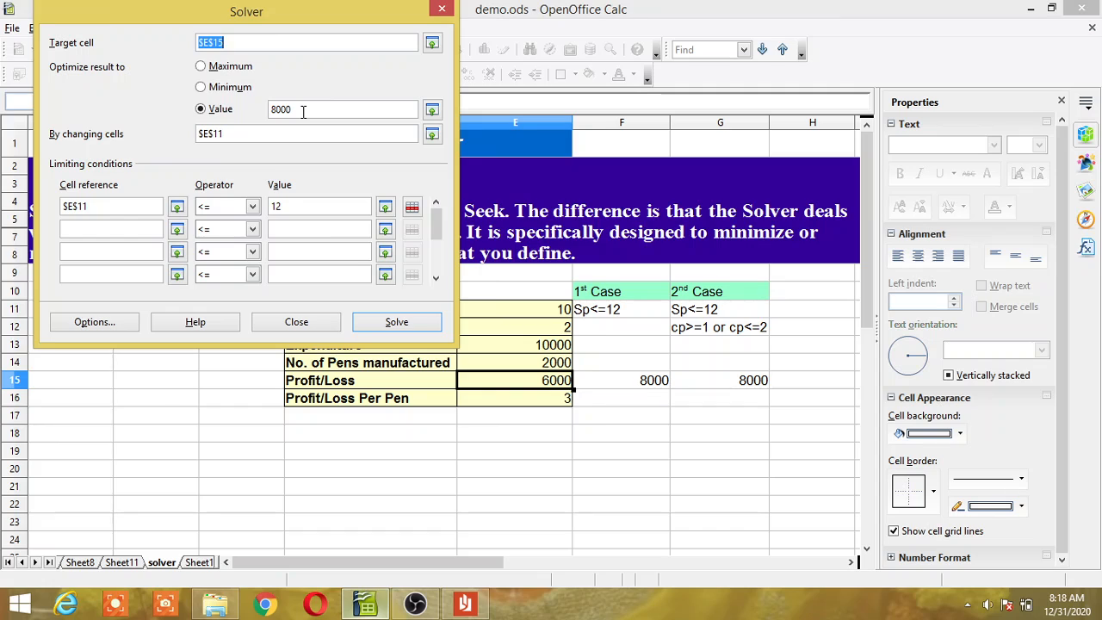
pyautogui.click(254, 133)
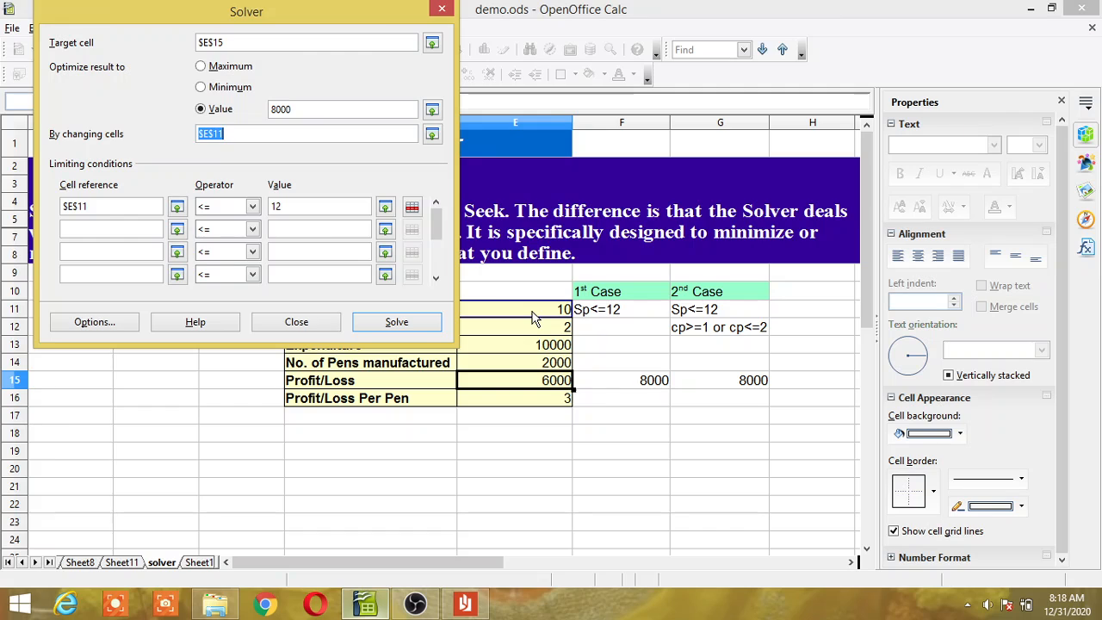
pyautogui.moveTo(531, 317); pyautogui.dragTo(532, 334)
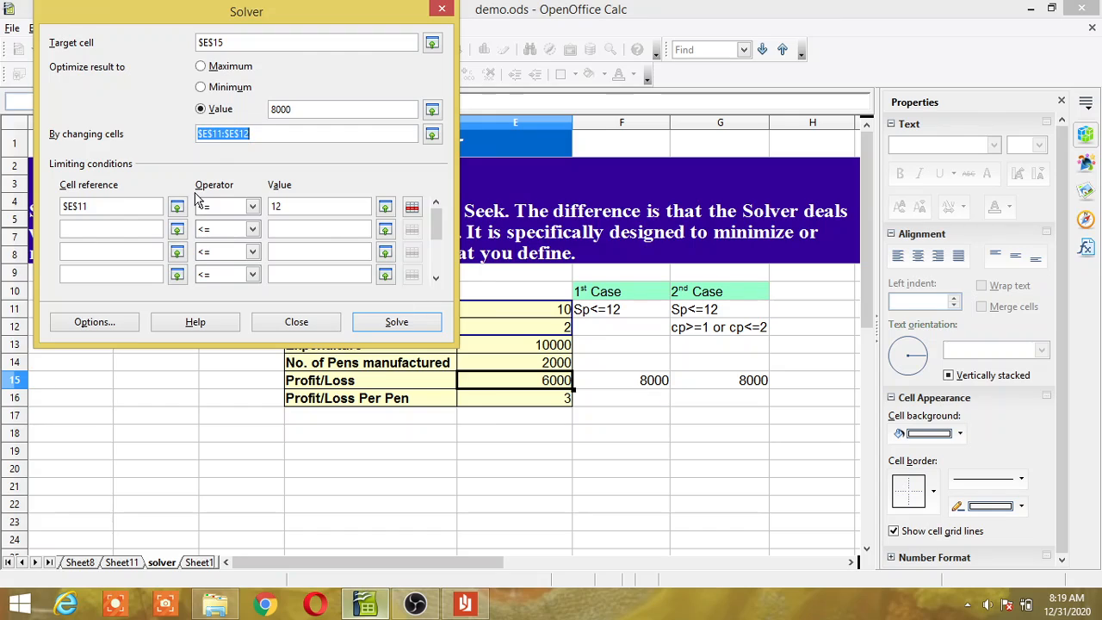
# Try using cell E11 as the value of the first limiting condition and restore that value to 12
pyautogui.doubleClick(106, 206)
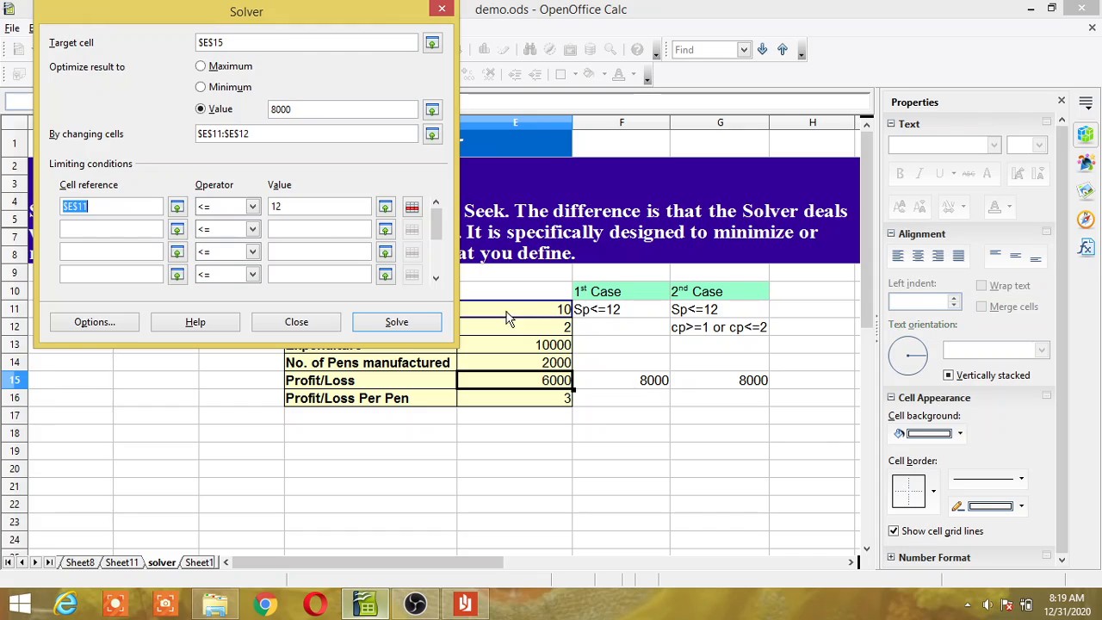
pyautogui.click(384, 208)
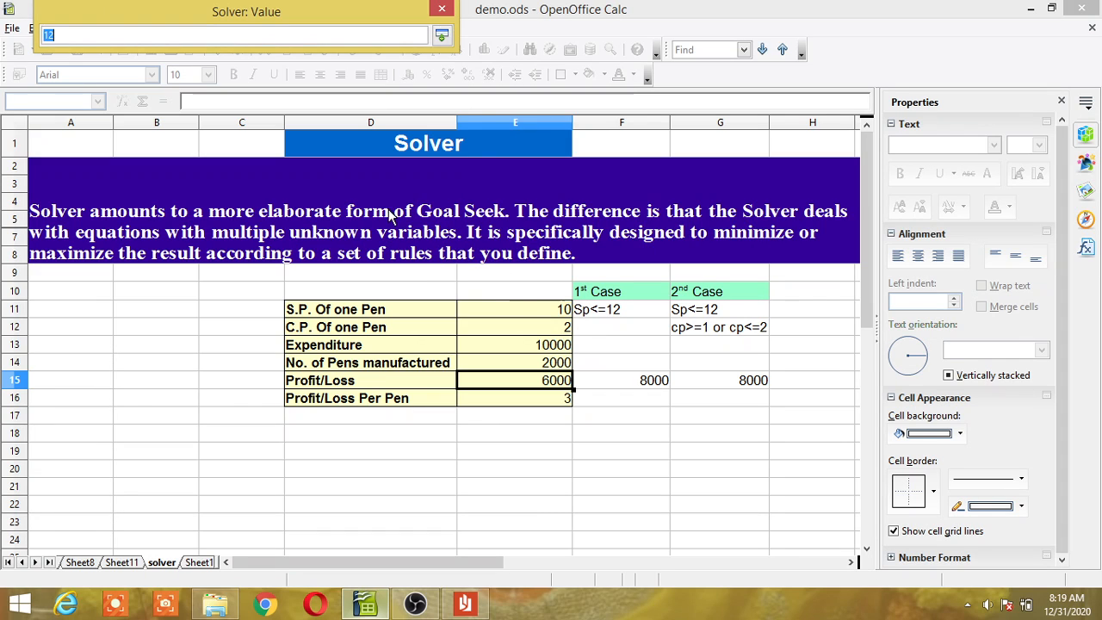
pyautogui.click(543, 312)
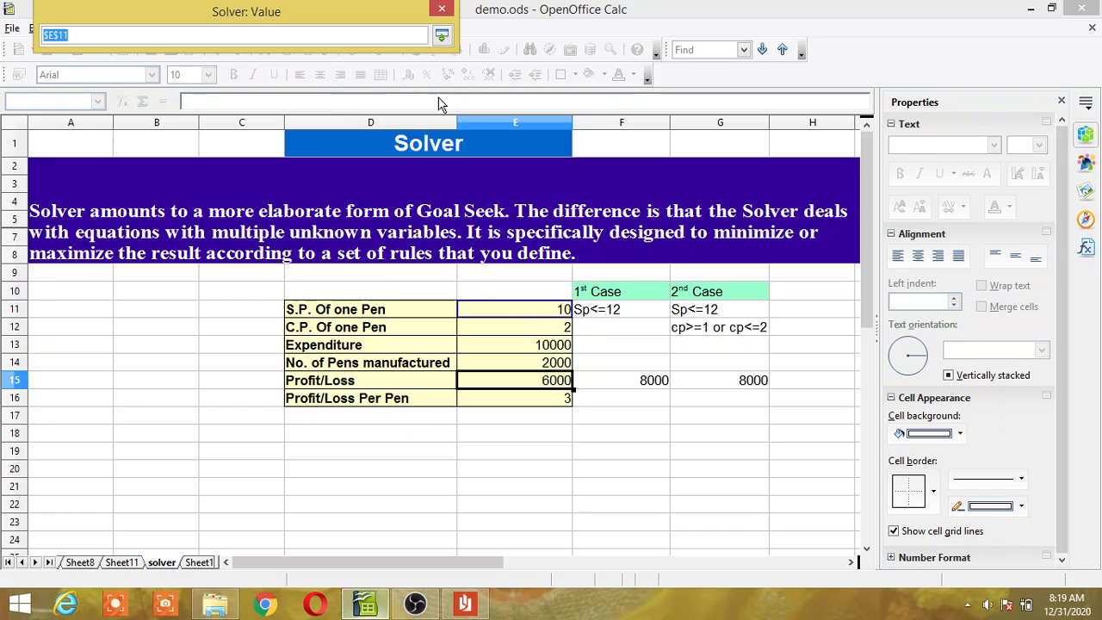
pyautogui.click(441, 35)
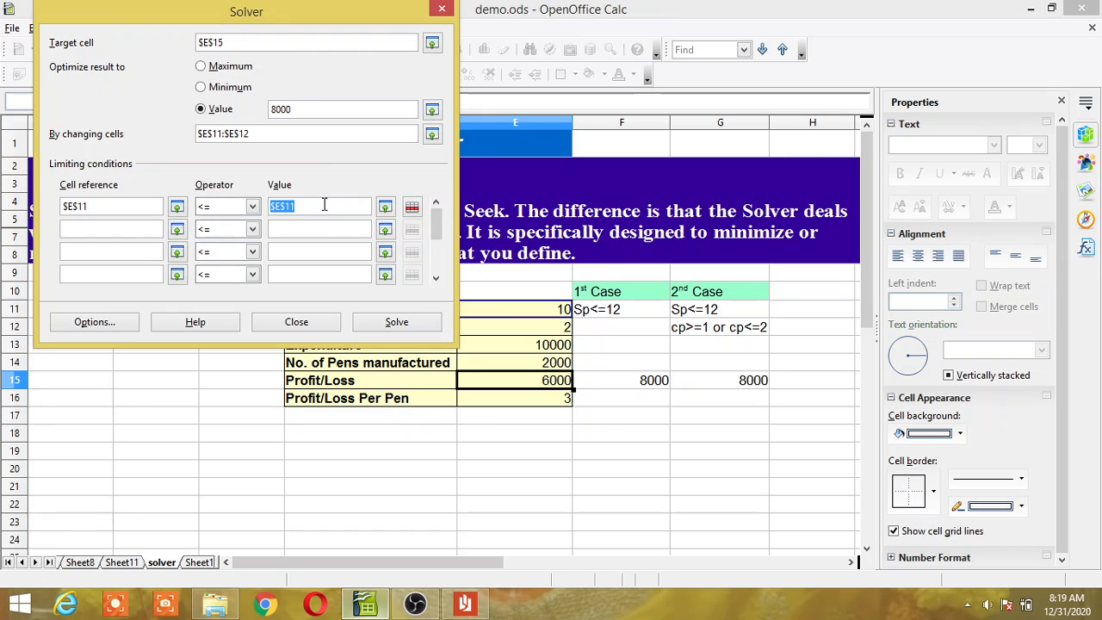
pyautogui.press('BackSpace')
pyautogui.write('12')
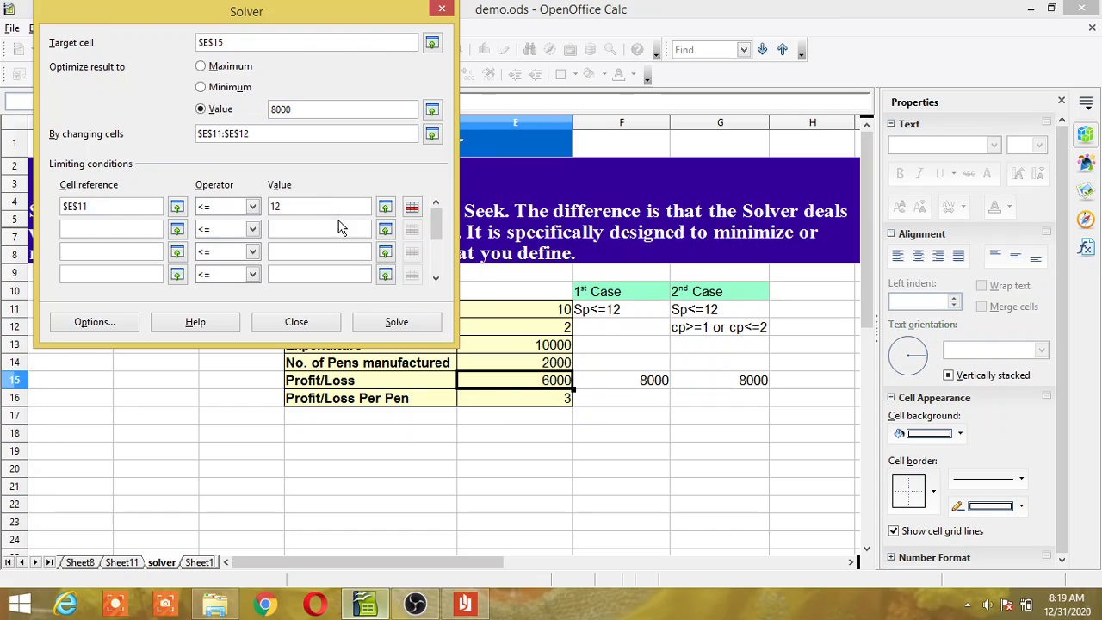
# Add a second limiting condition that the cost price cell E12 is <= 2
pyautogui.click(136, 230)
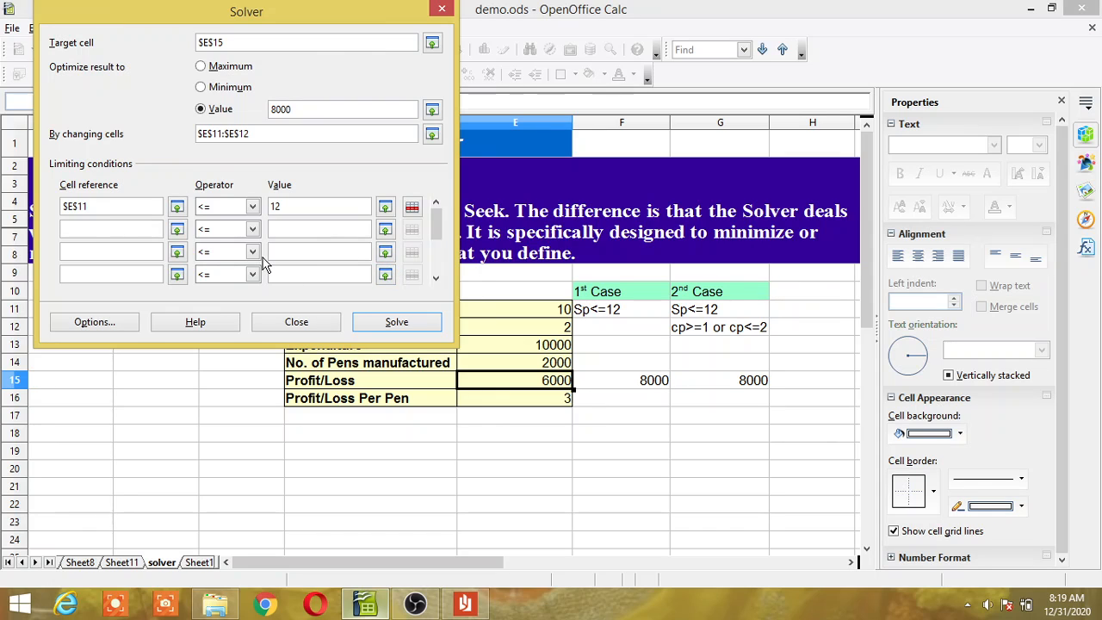
pyautogui.click(178, 231)
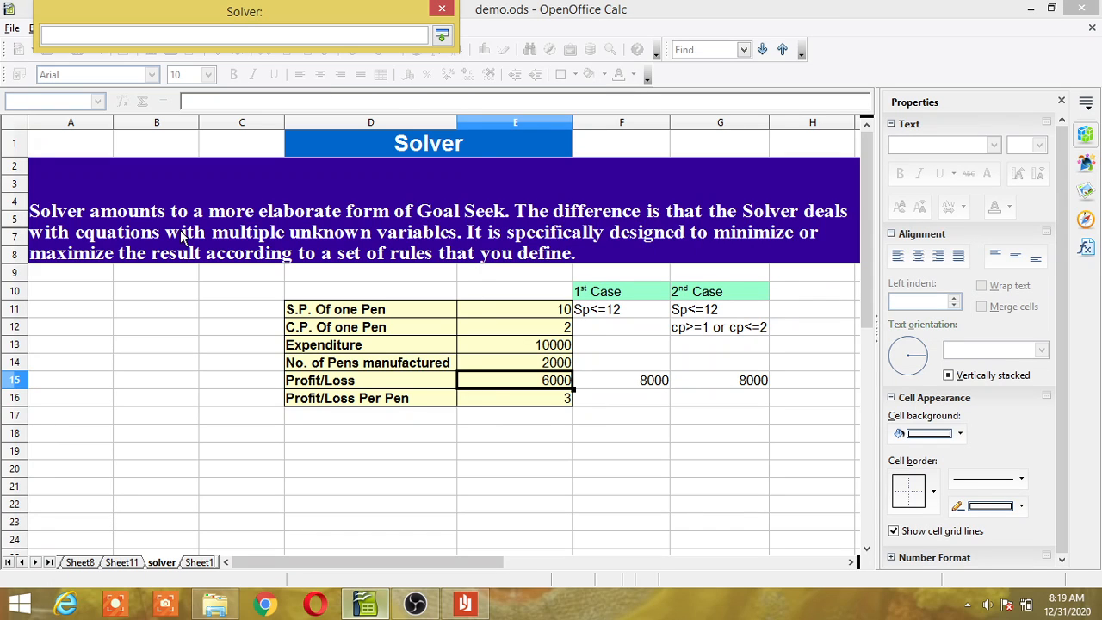
pyautogui.click(506, 336)
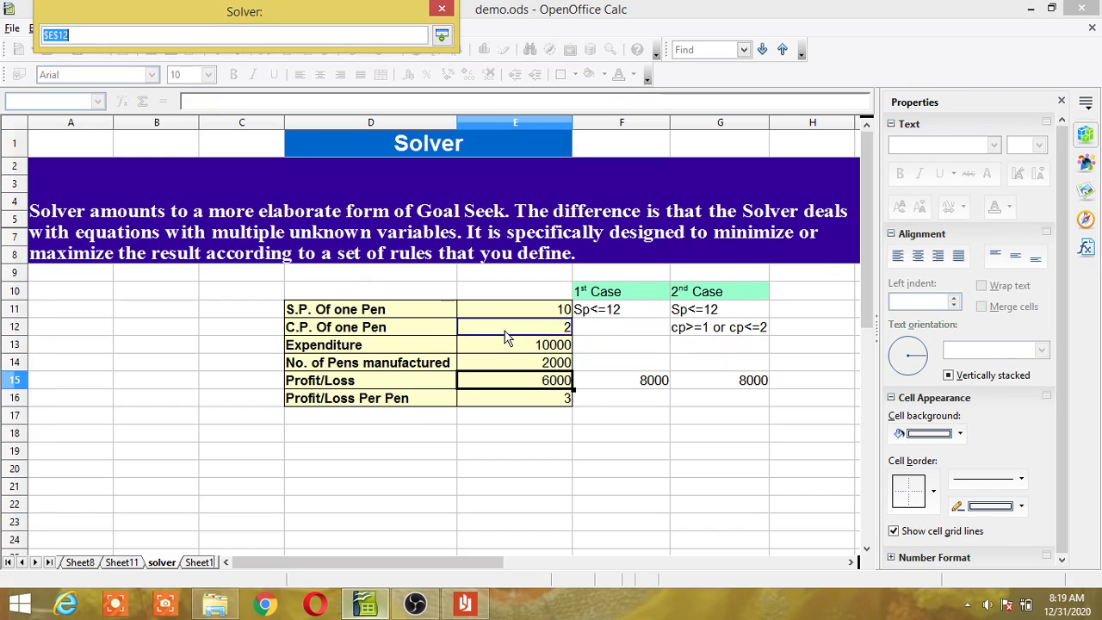
pyautogui.click(441, 38)
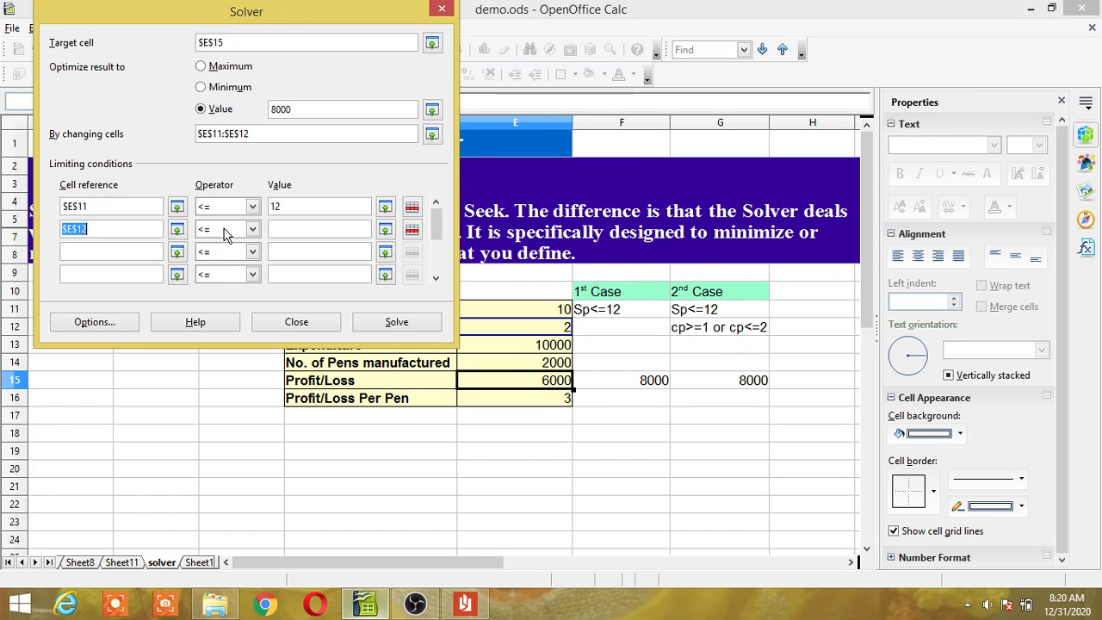
pyautogui.click(291, 228)
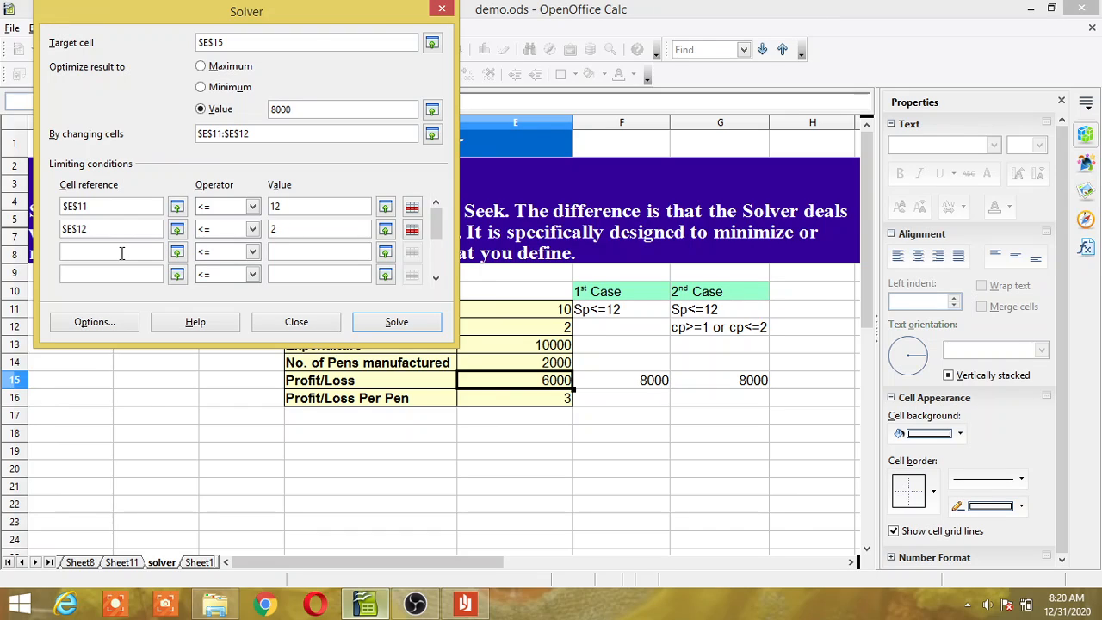
# Add a third limiting condition that the cost price cell E12 is >= 1
pyautogui.click(176, 251)
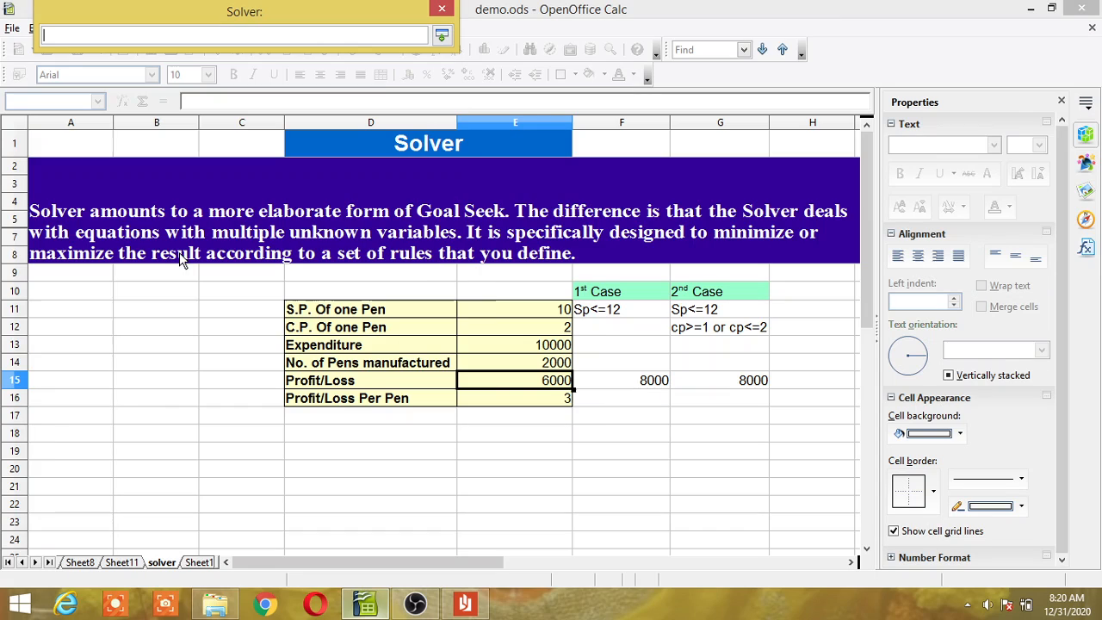
pyautogui.click(561, 332)
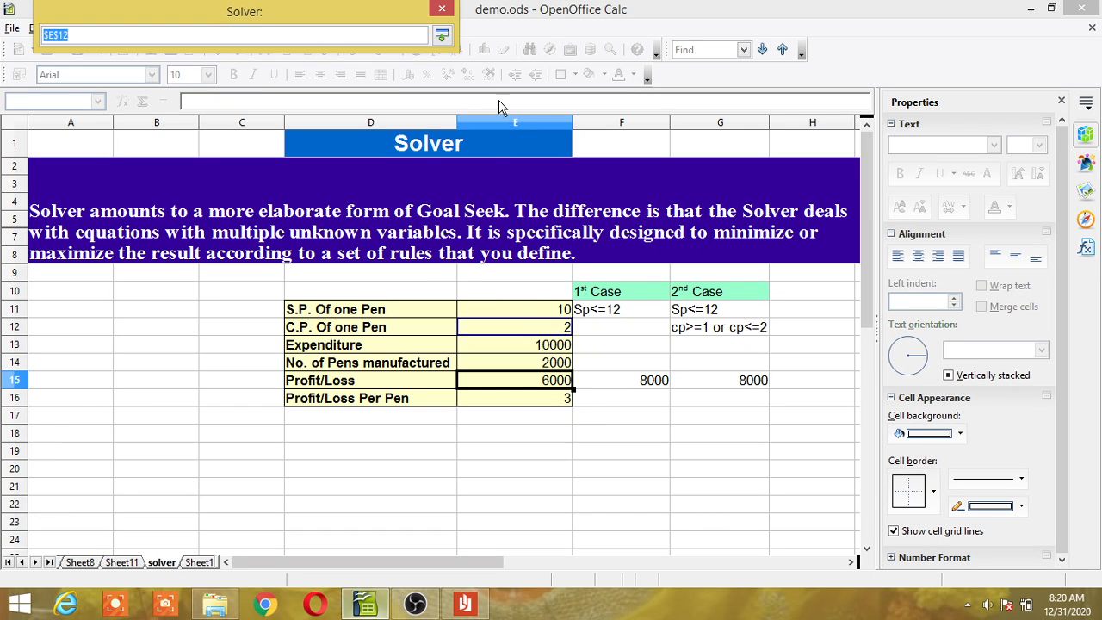
pyautogui.click(441, 36)
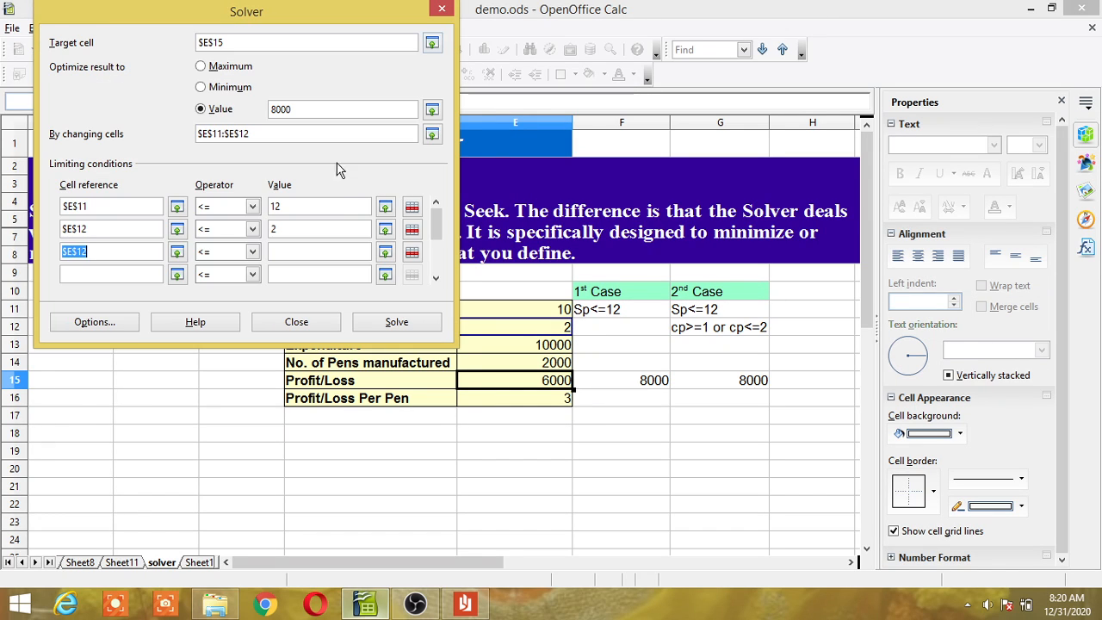
pyautogui.click(254, 254)
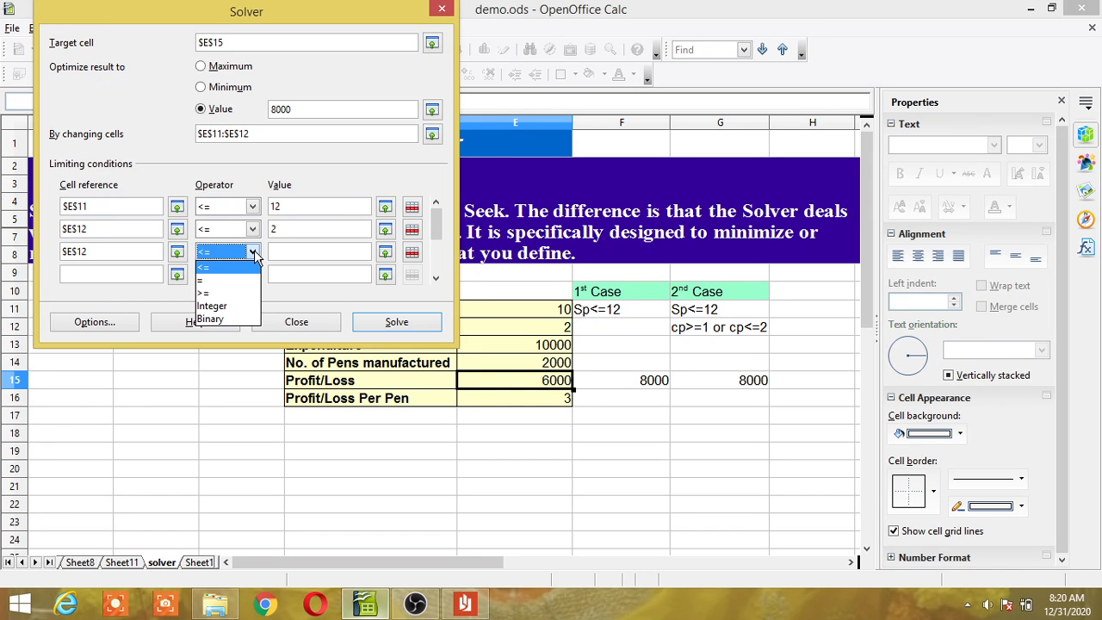
pyautogui.click(216, 294)
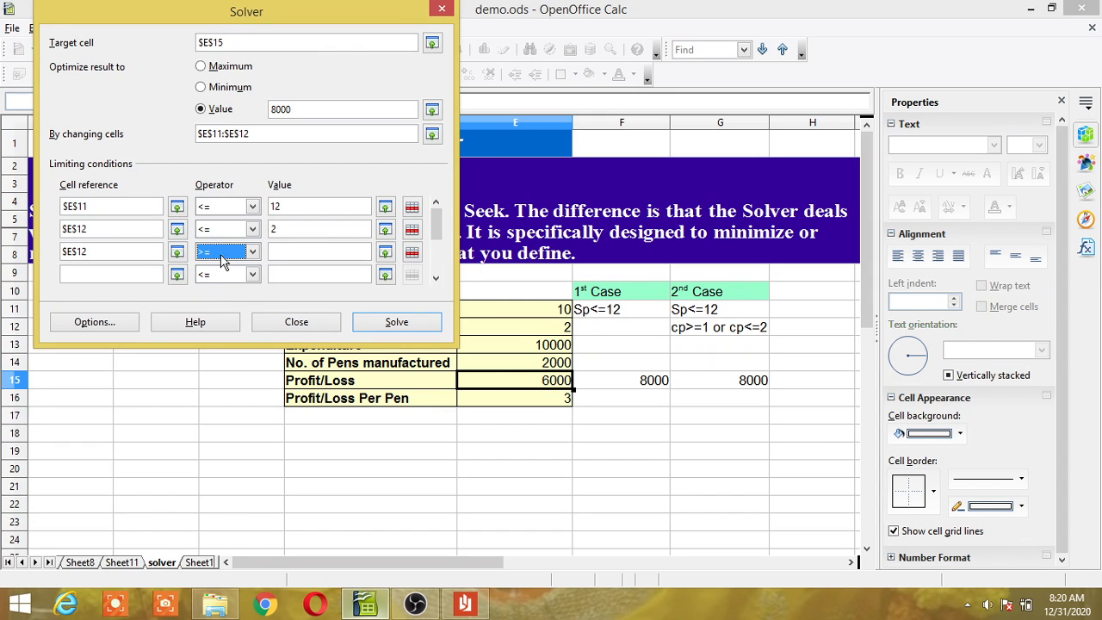
pyautogui.click(278, 250)
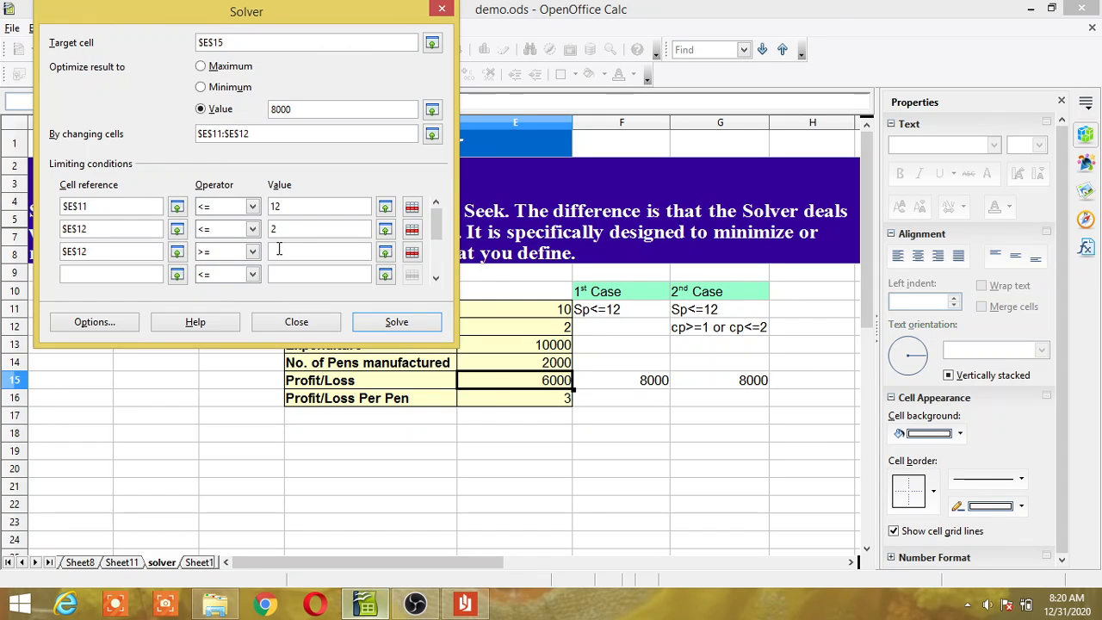
pyautogui.write('1')
# Run the Solver and keep its result, checking the cost price cell E12
pyautogui.click(405, 329)
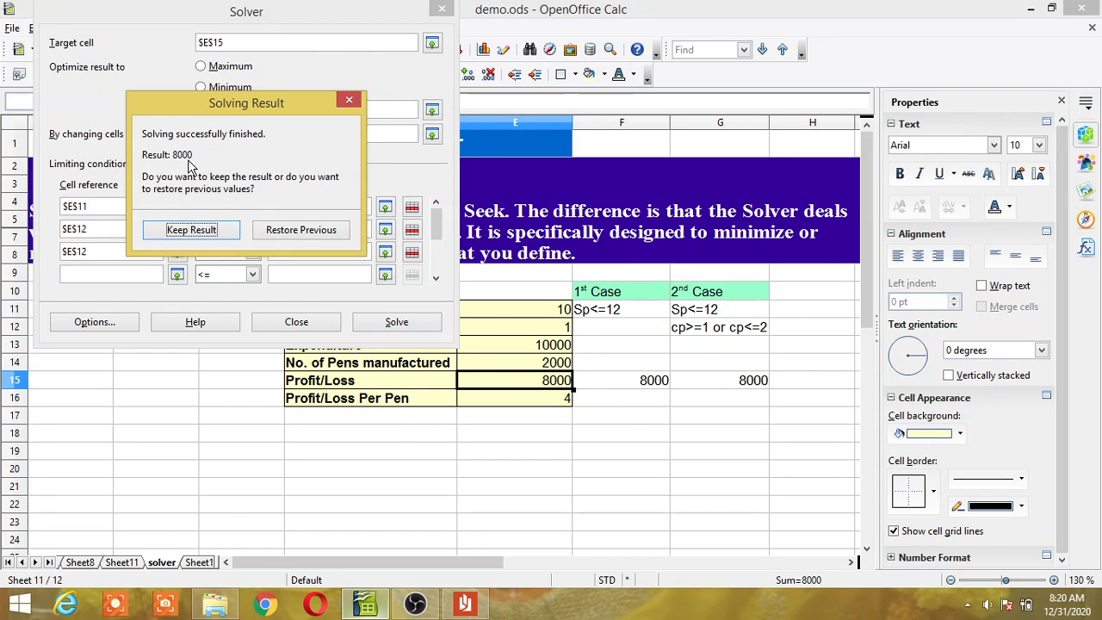
pyautogui.click(211, 230)
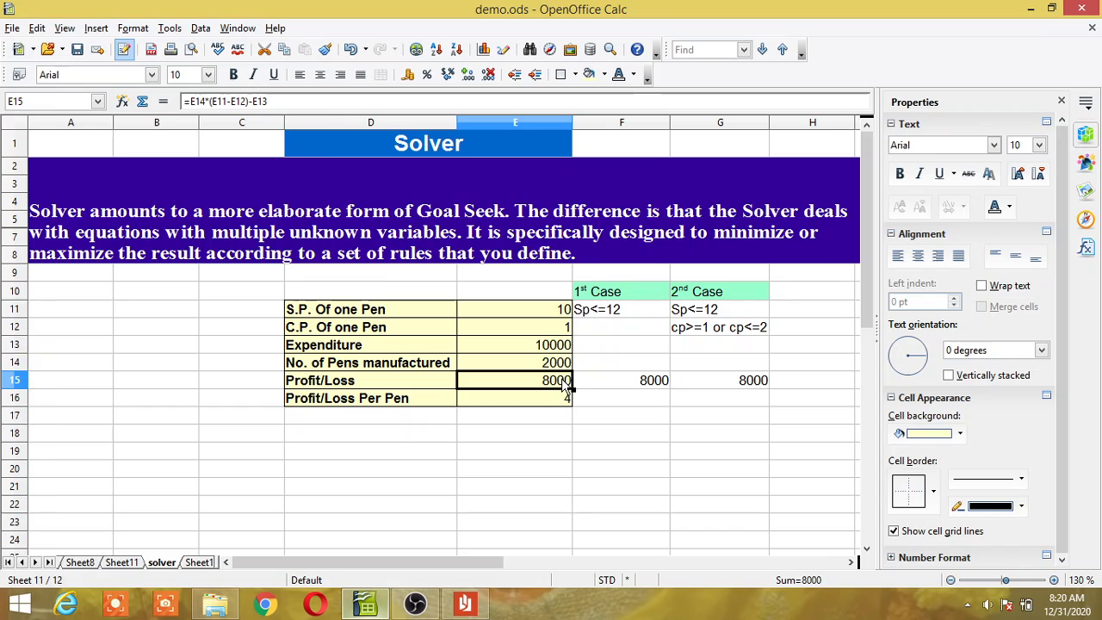
pyautogui.click(565, 332)
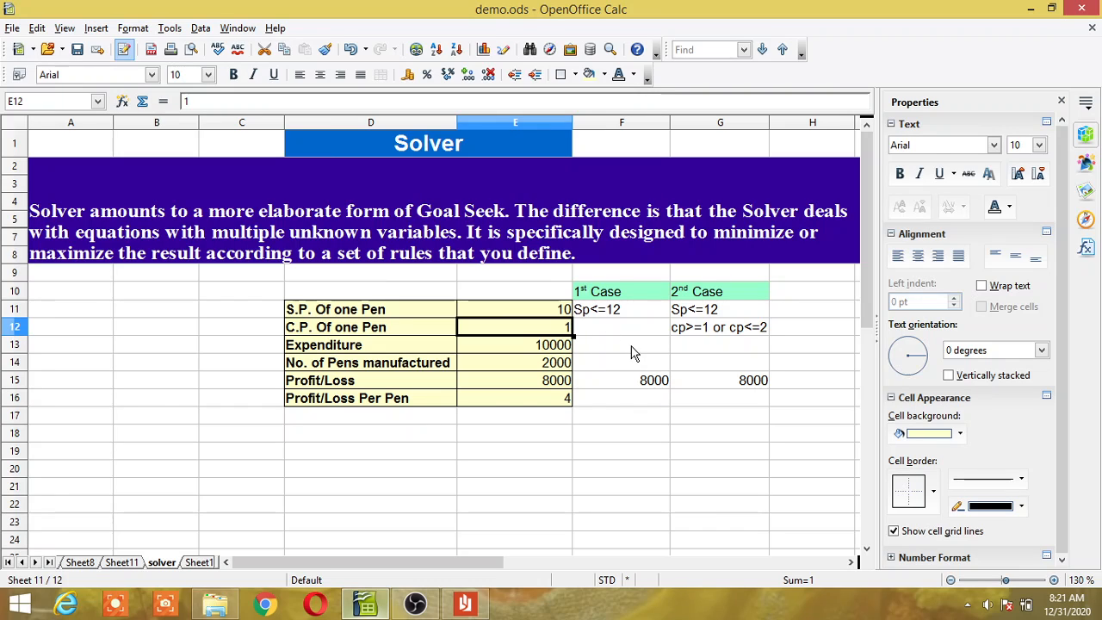
# Switch to Sheet11 and examine the Fund X and Fund Y investment problem with its Interest Earned and Amount Invested cells
pyautogui.click(120, 563)
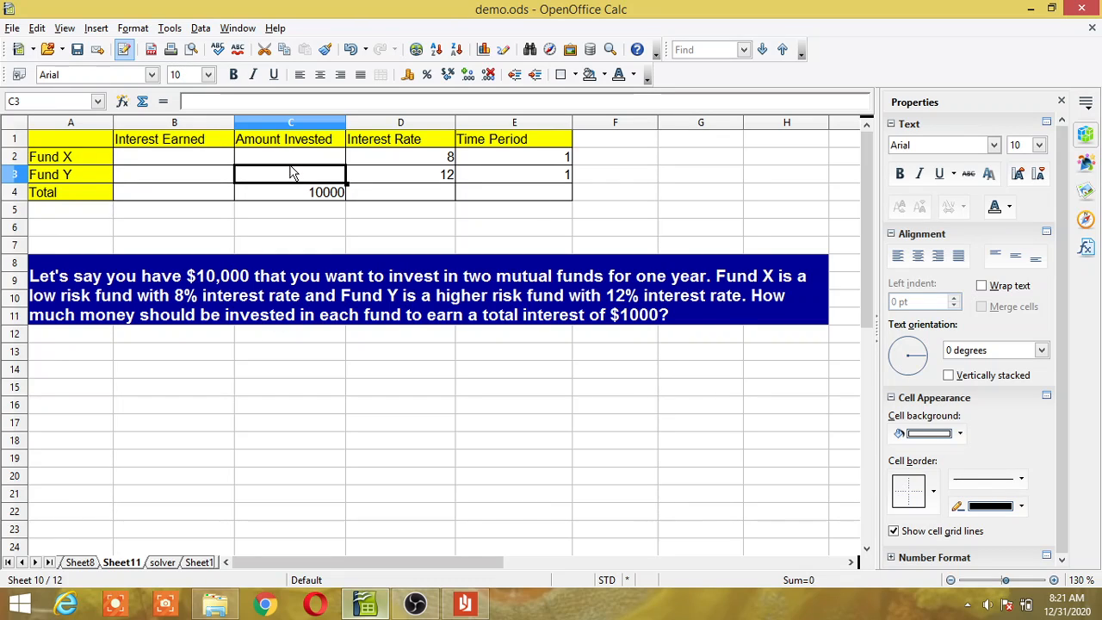
pyautogui.click(188, 200)
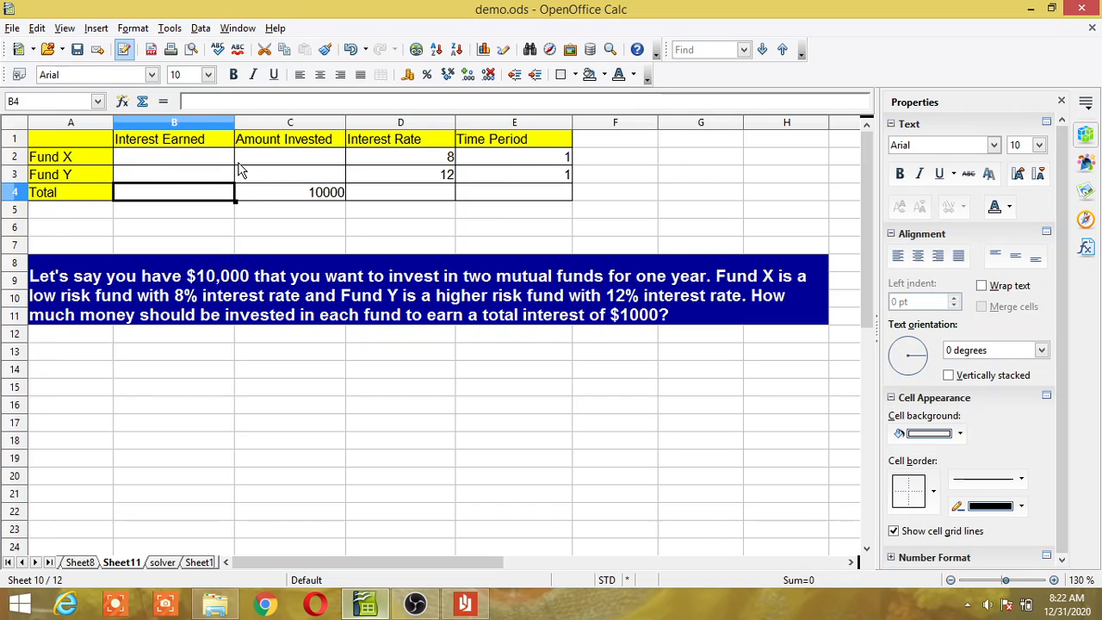
pyautogui.press('F8')
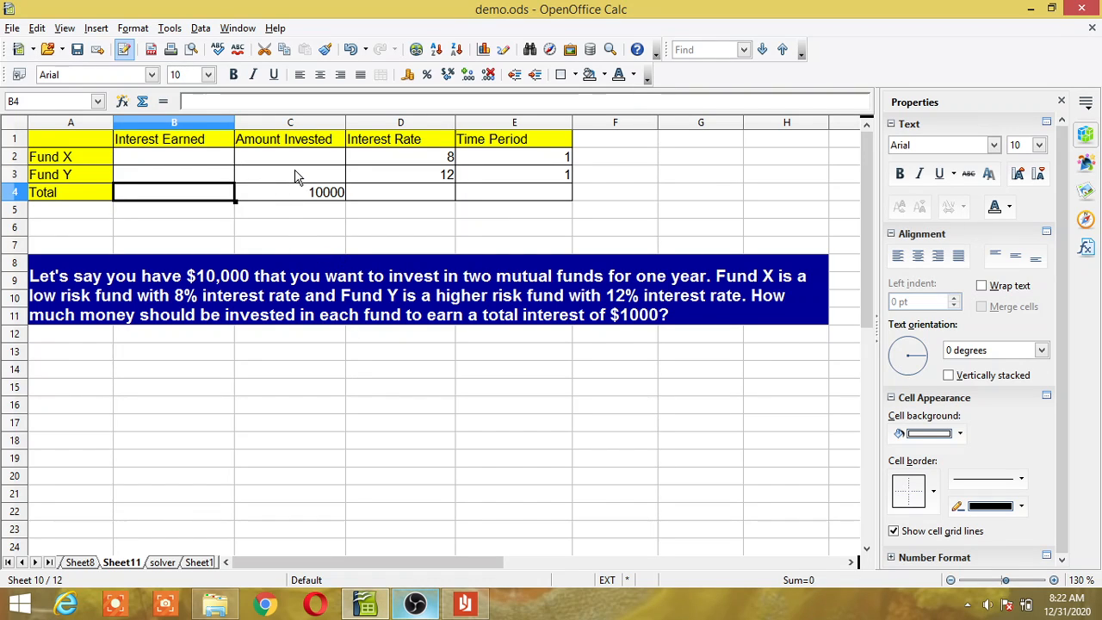
pyautogui.press('F8')
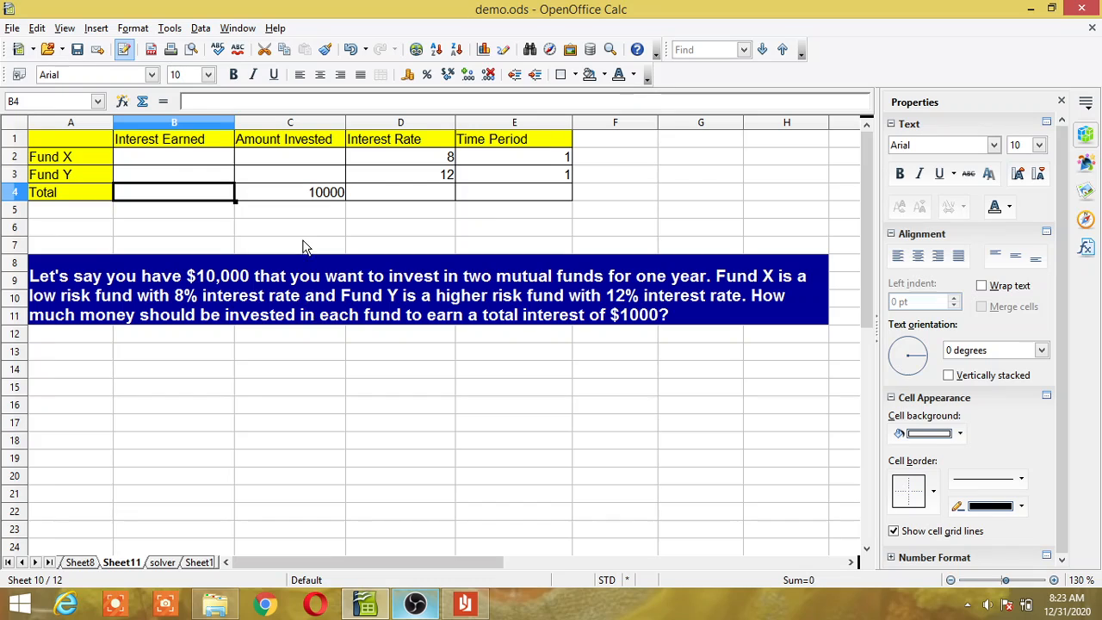
pyautogui.click(303, 176)
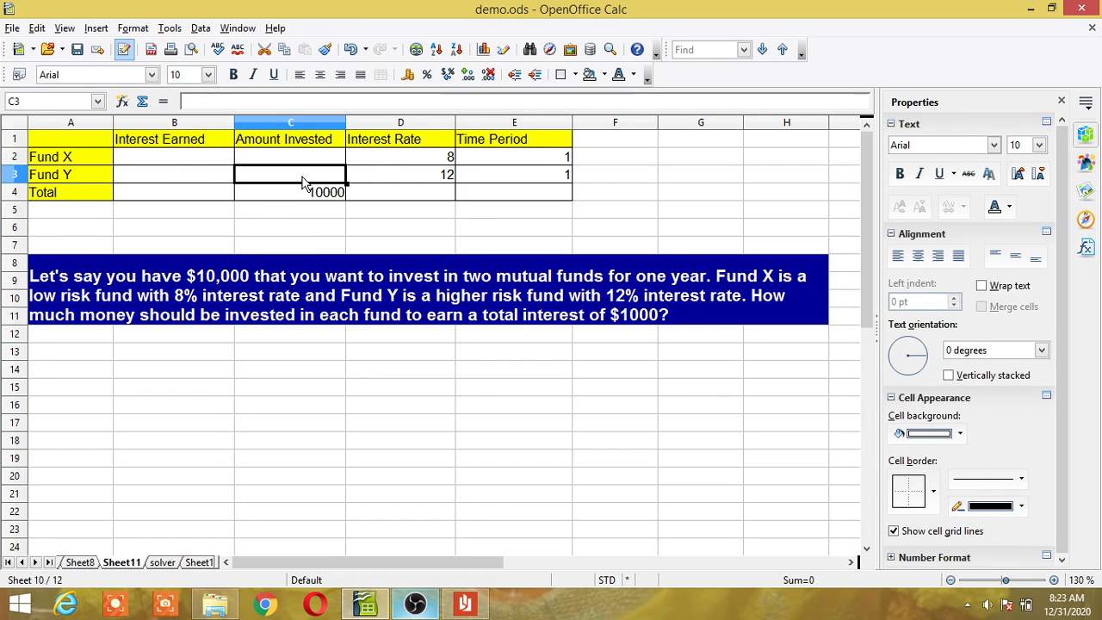
# Enter the formula =C4-C2 in cell C3 for Fund Y's amount invested and check the formula and the Fund X amount cell
pyautogui.write('=')
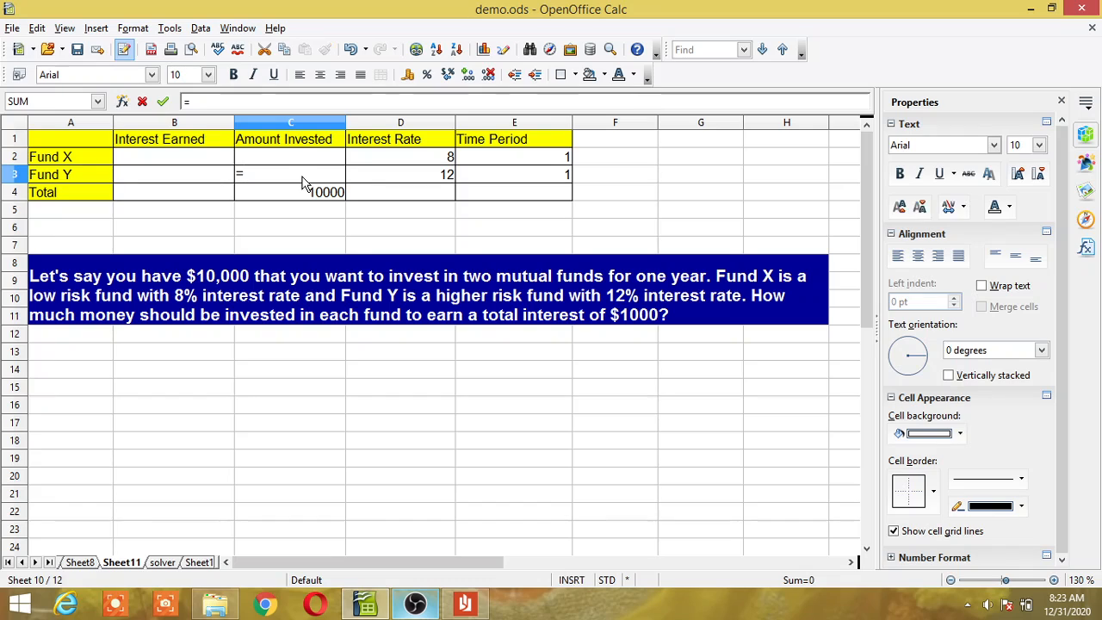
pyautogui.click(313, 196)
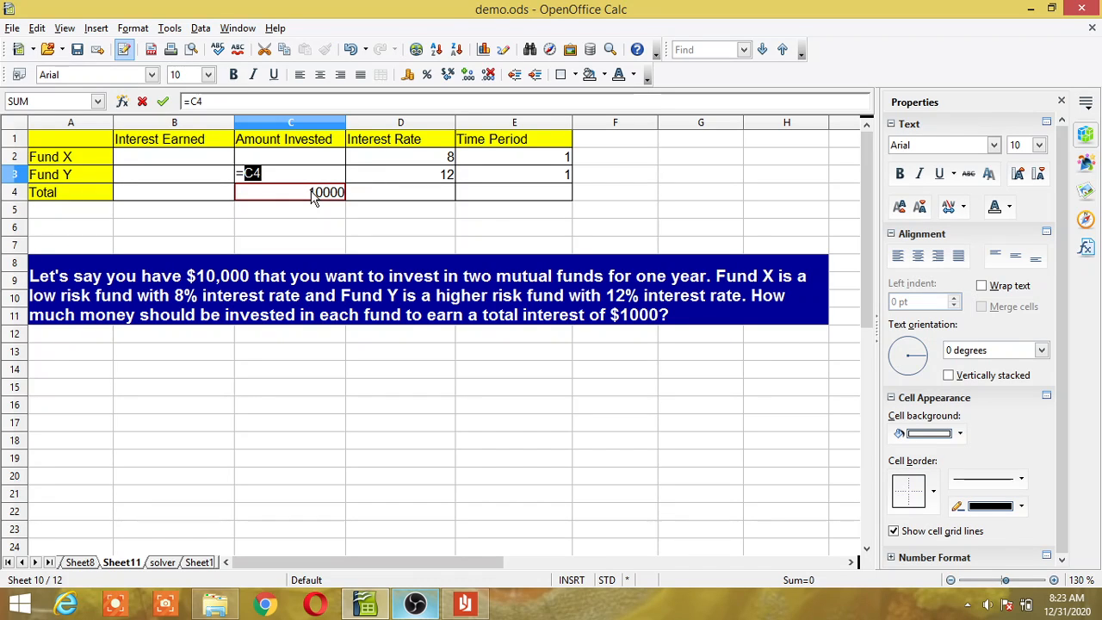
pyautogui.write('-')
pyautogui.click(303, 161)
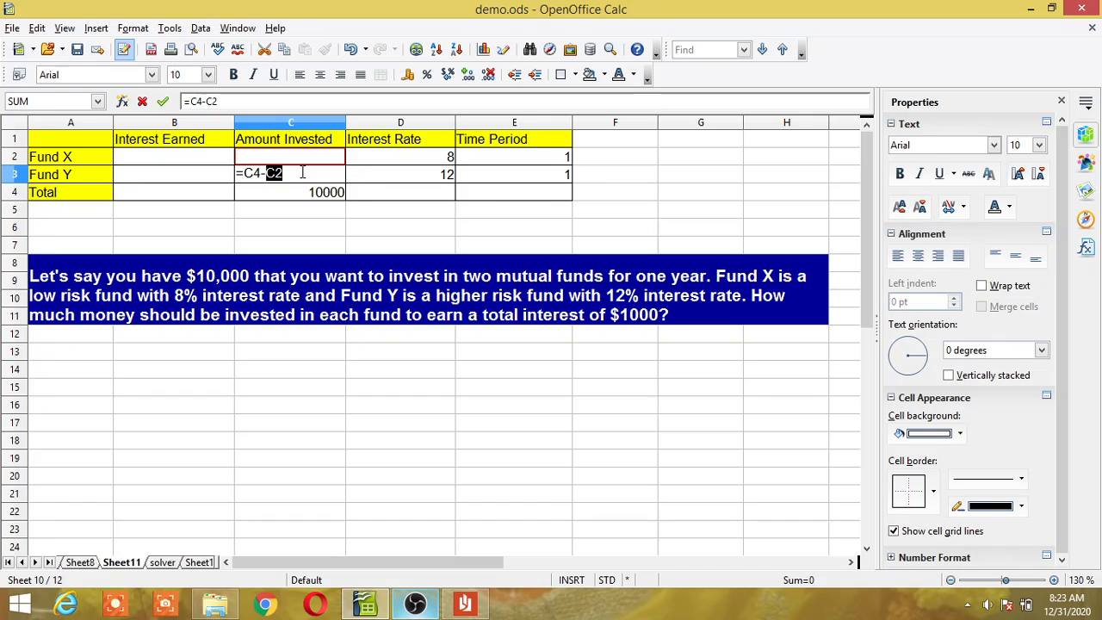
pyautogui.press('Return')
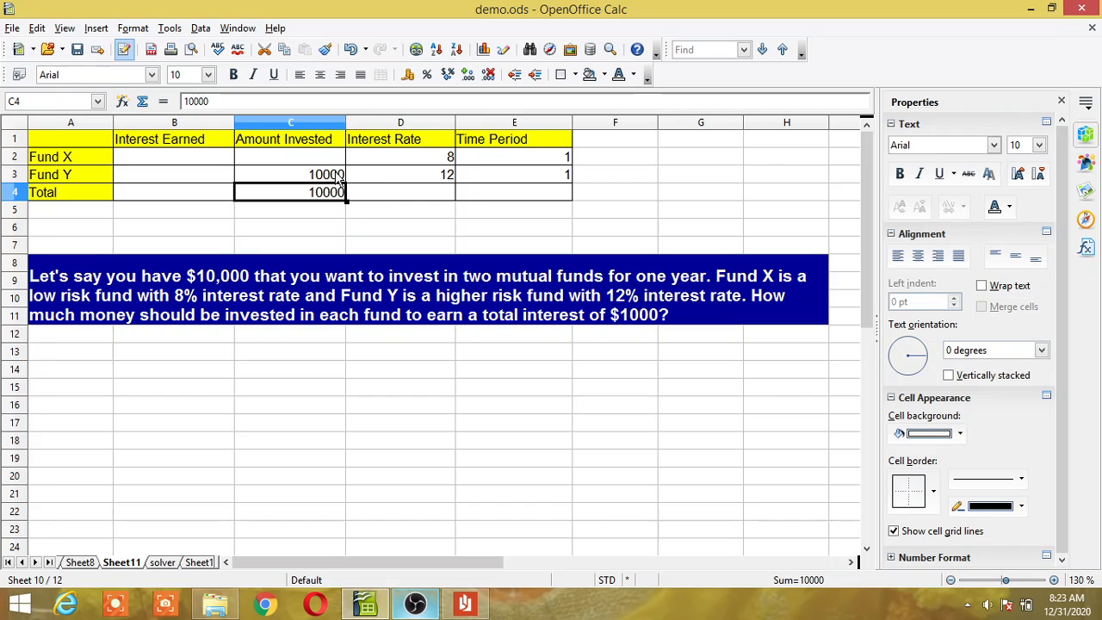
pyautogui.click(340, 177)
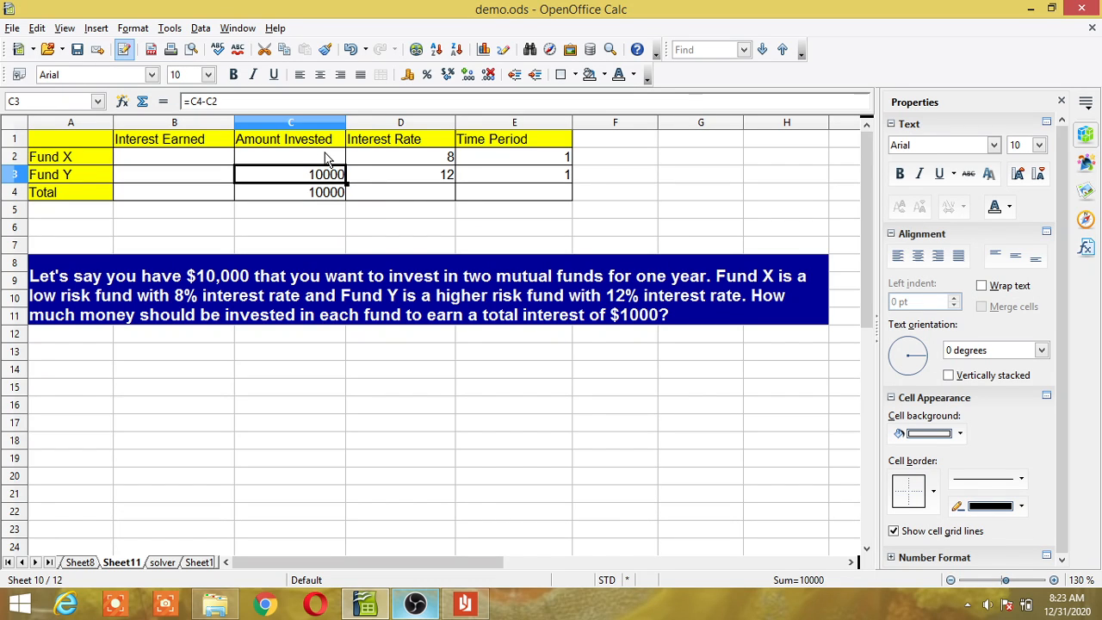
pyautogui.click(325, 159)
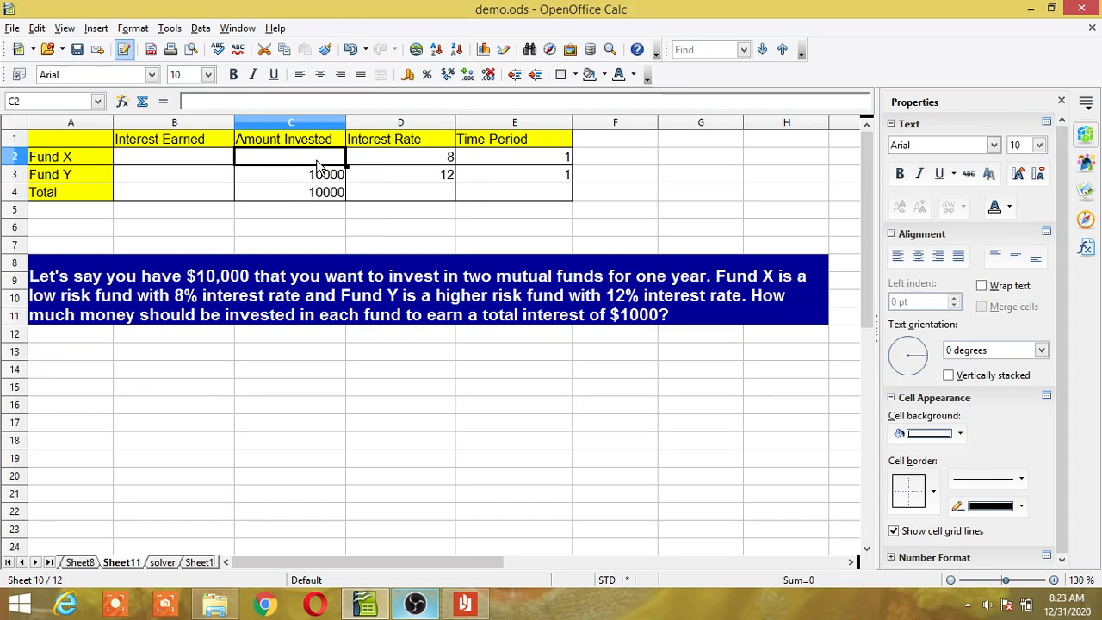
# Enter the formula =(C2*D2*E2)/100 in cell B2 to calculate Fund X's interest earned
pyautogui.click(197, 162)
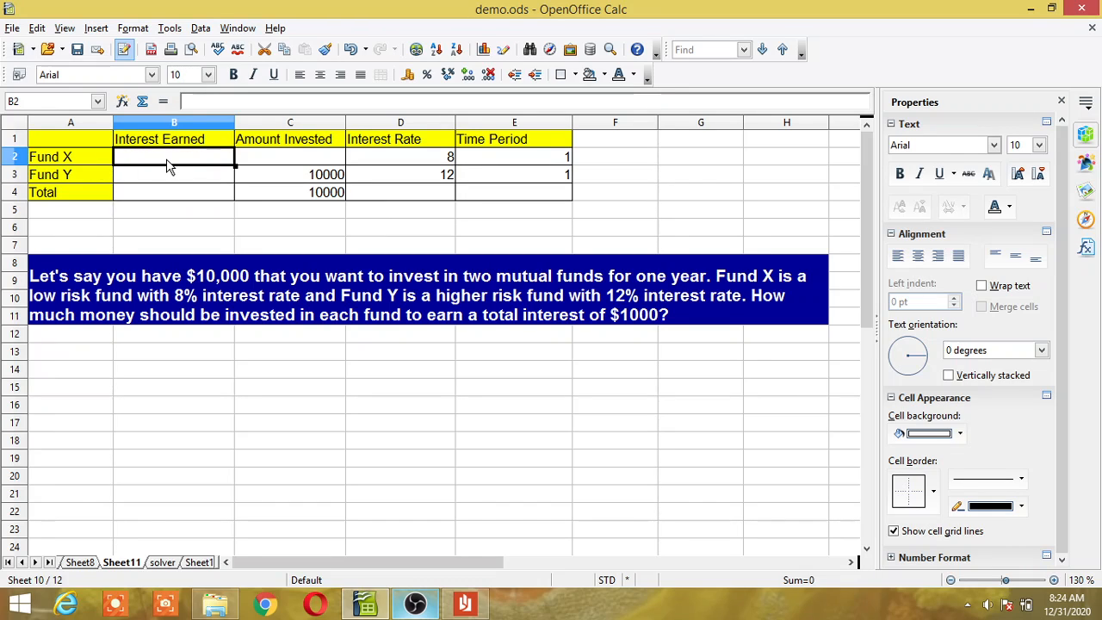
pyautogui.write('=')
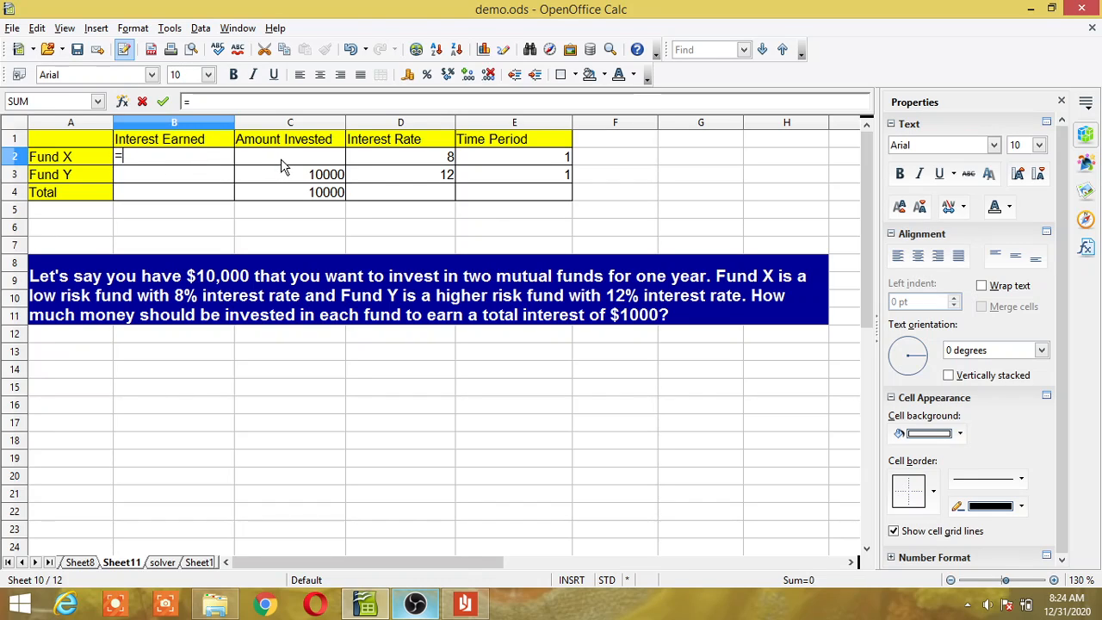
pyautogui.write('(')
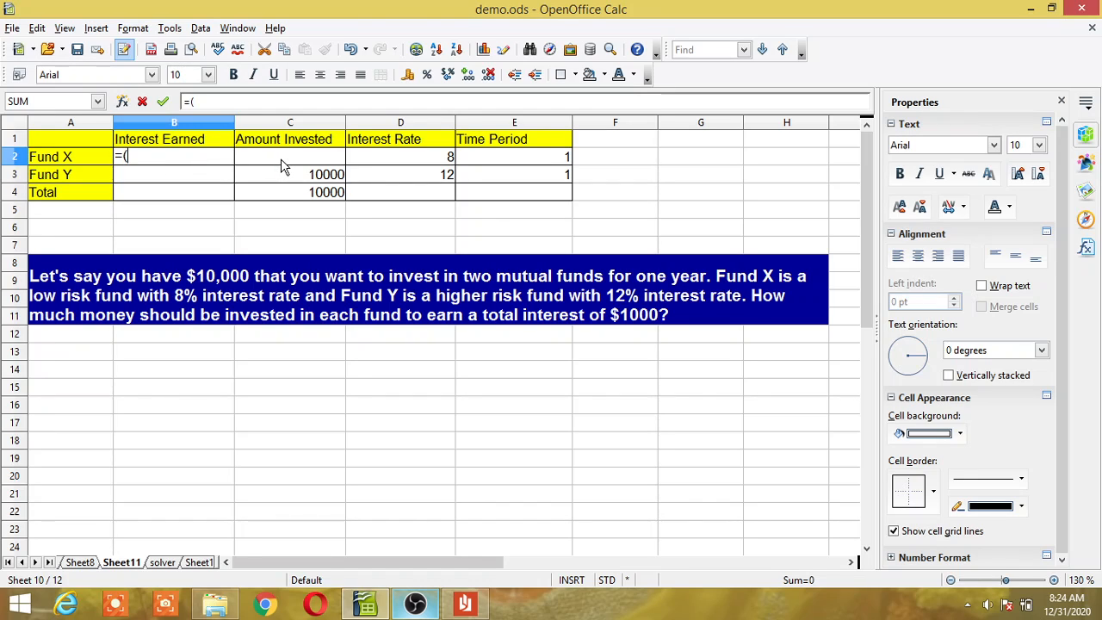
pyautogui.click(281, 158)
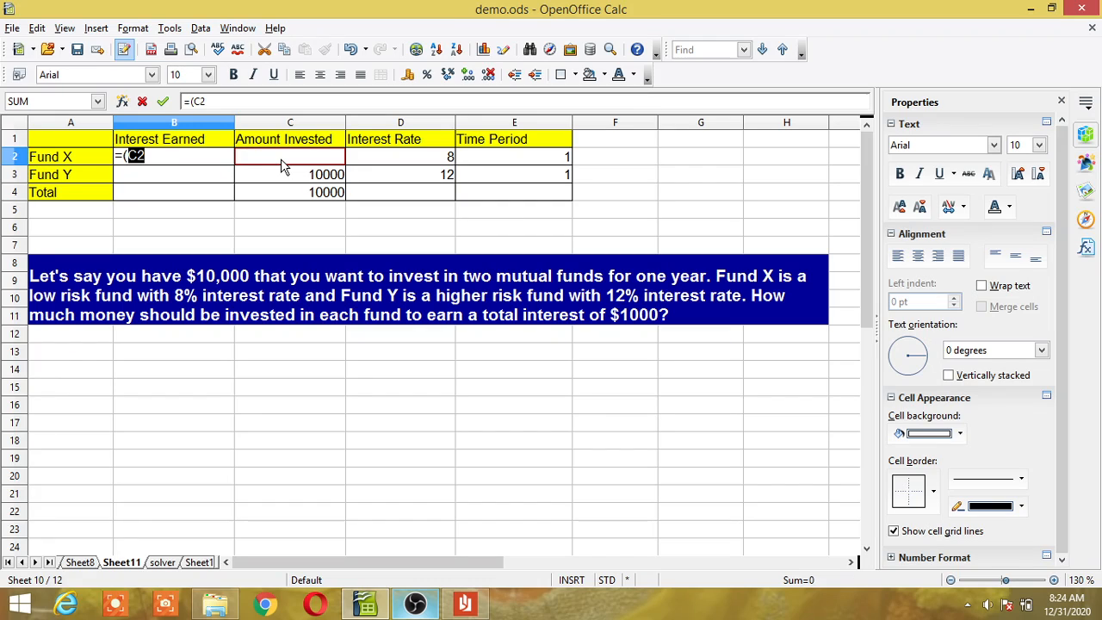
pyautogui.write('*')
pyautogui.click(420, 162)
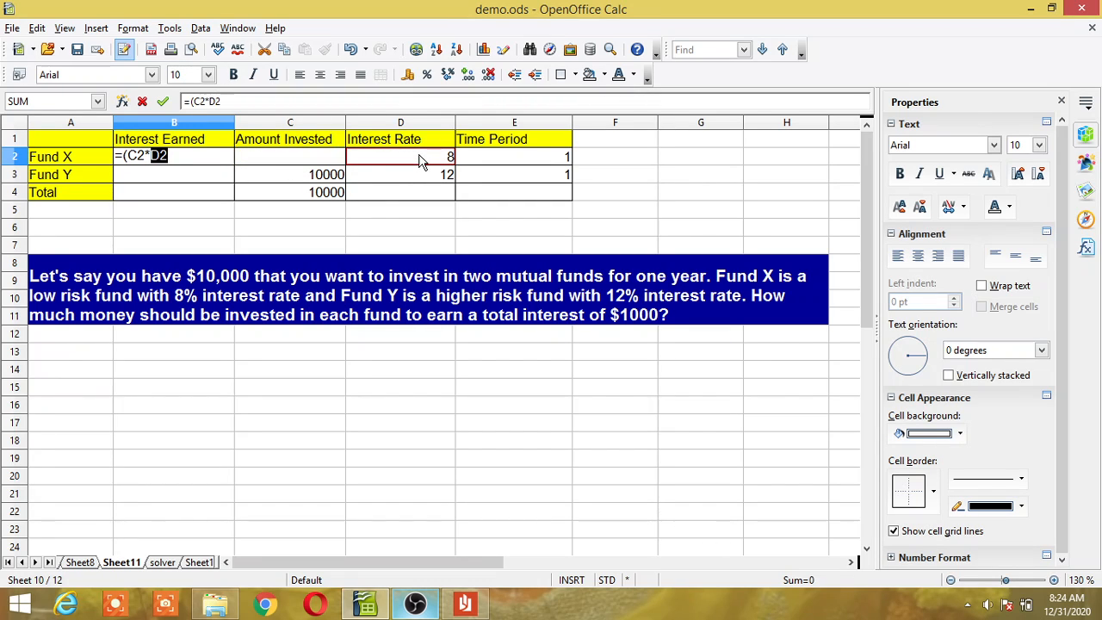
pyautogui.write('*')
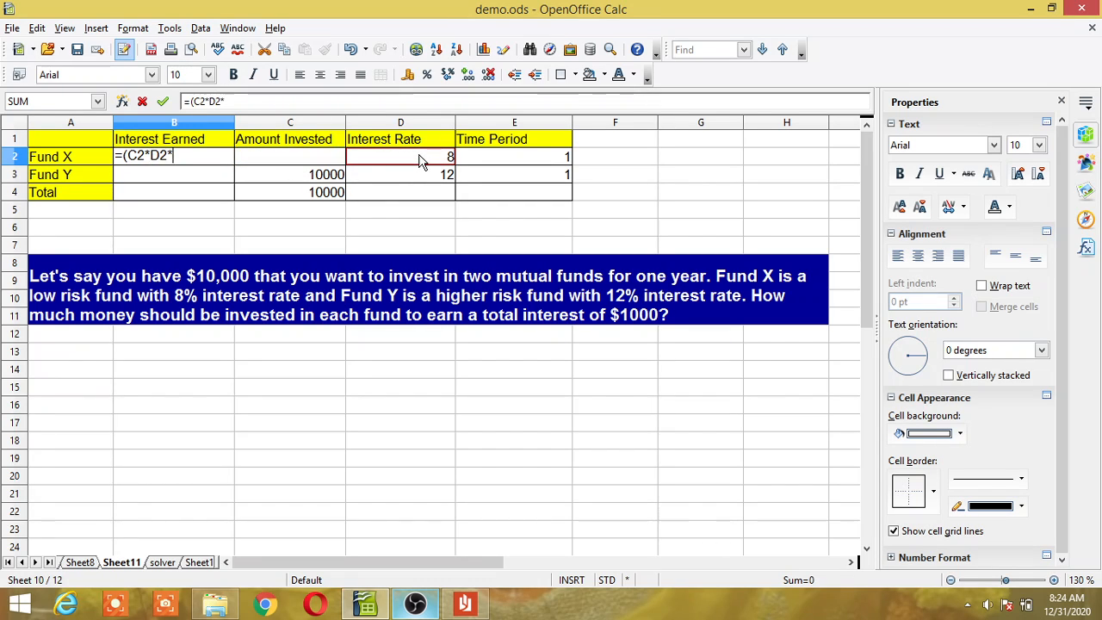
pyautogui.click(484, 161)
pyautogui.write(')')
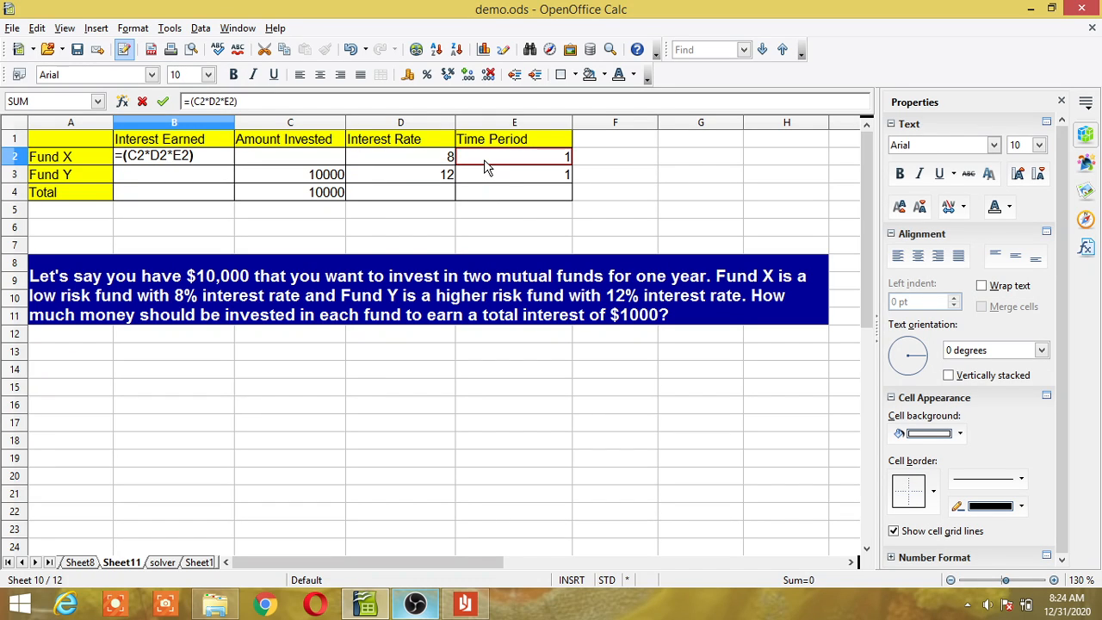
pyautogui.write('/100')
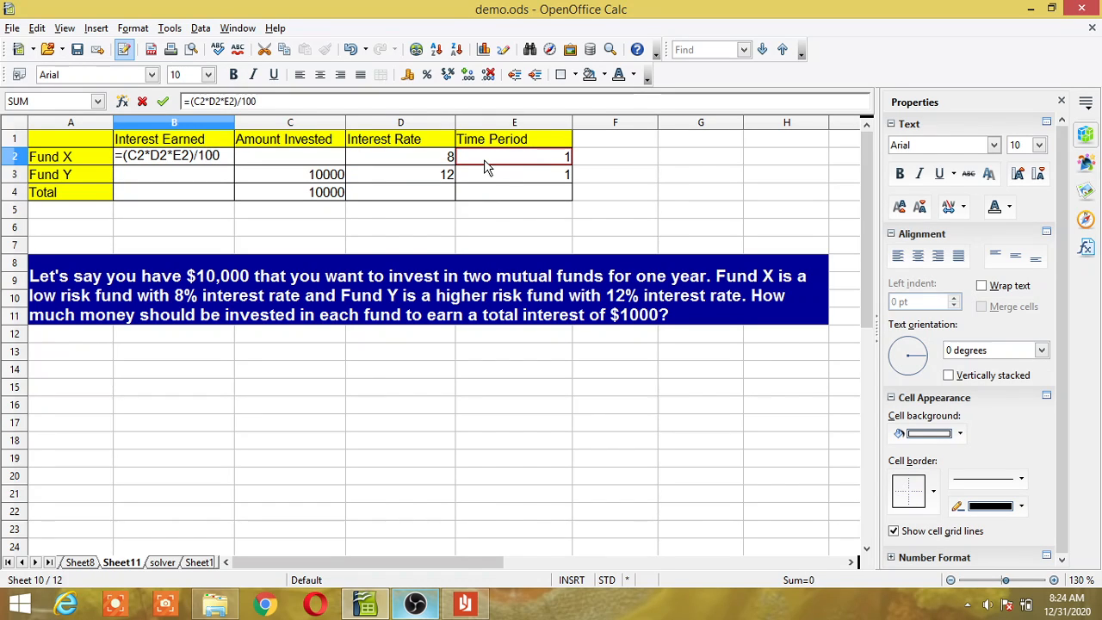
pyautogui.press('Return')
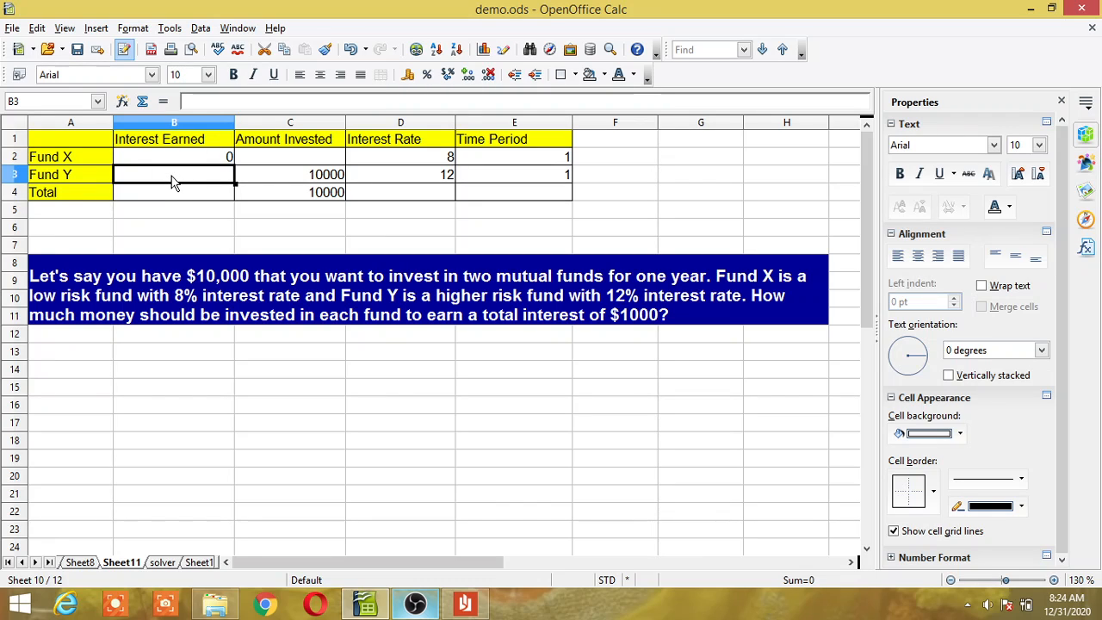
# Enter the formula =(C3*D3*E3)/100 in cell B3 to calculate Fund Y's interest earned
pyautogui.write('=')
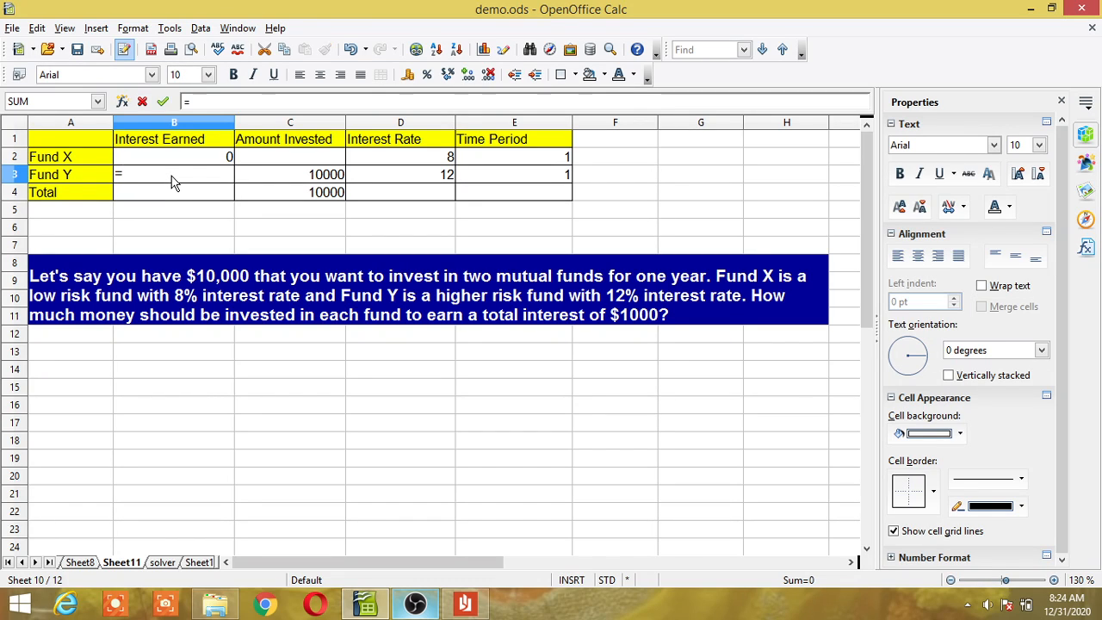
pyautogui.write('(')
pyautogui.click(280, 183)
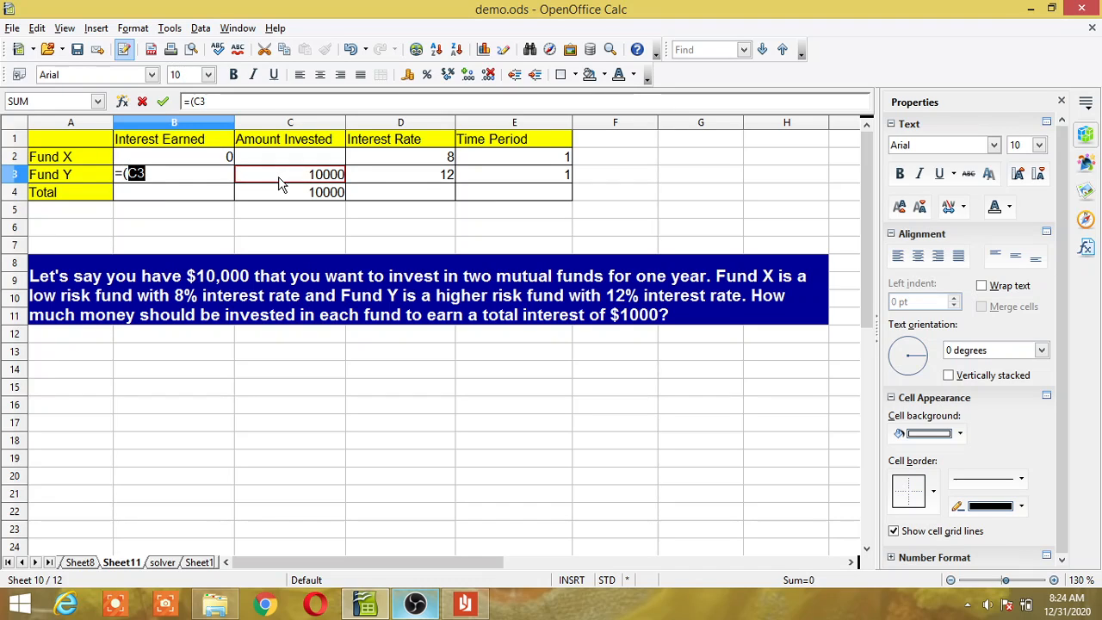
pyautogui.write('*')
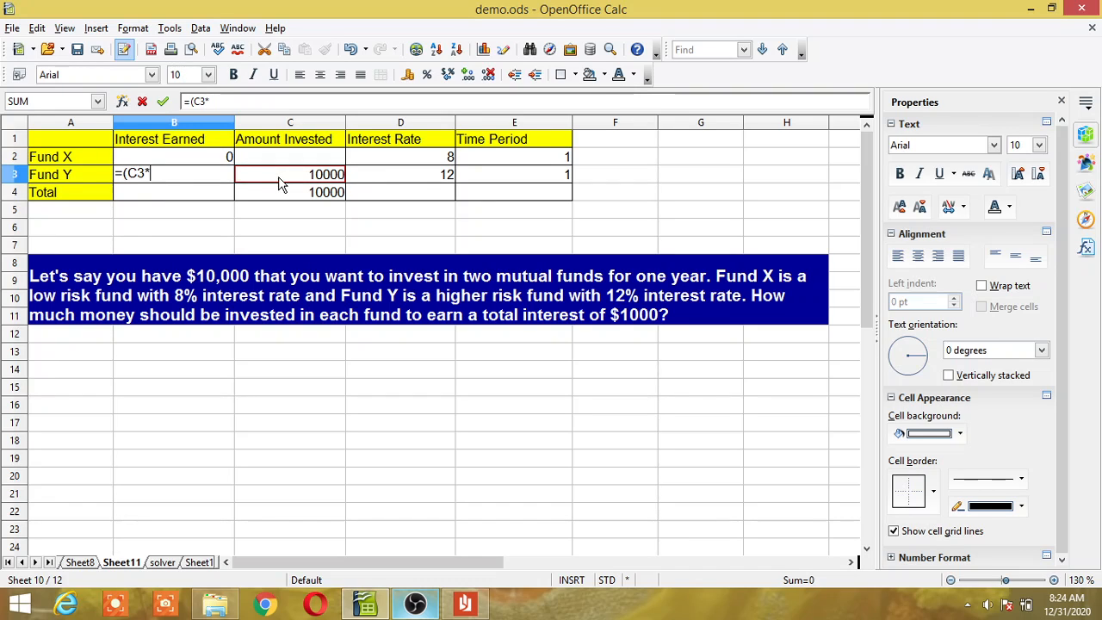
pyautogui.click(389, 178)
pyautogui.write('*')
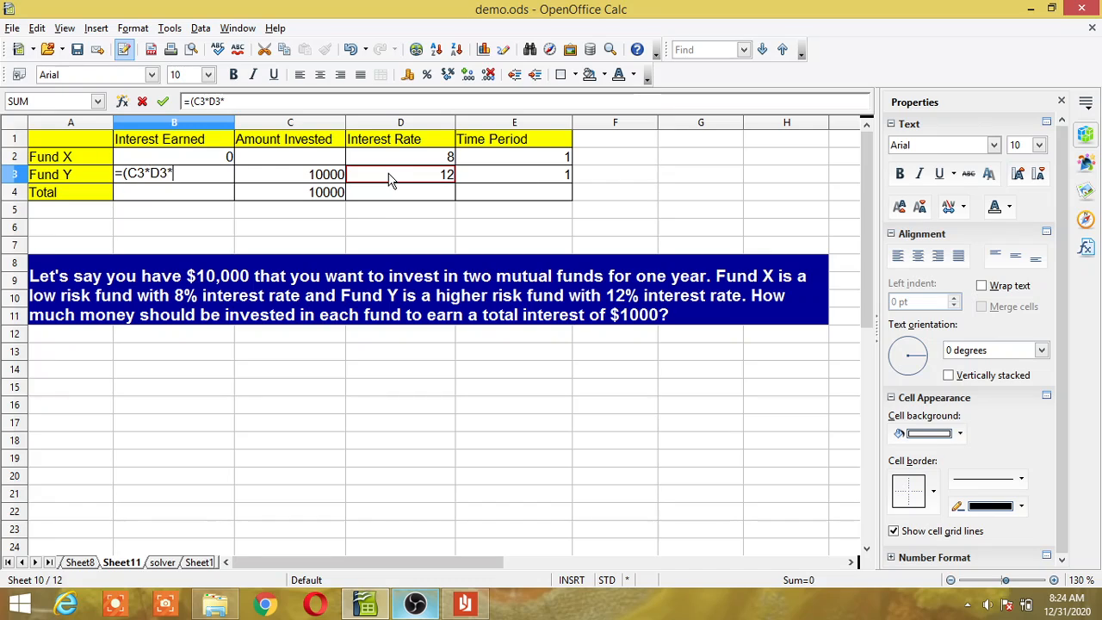
pyautogui.click(519, 181)
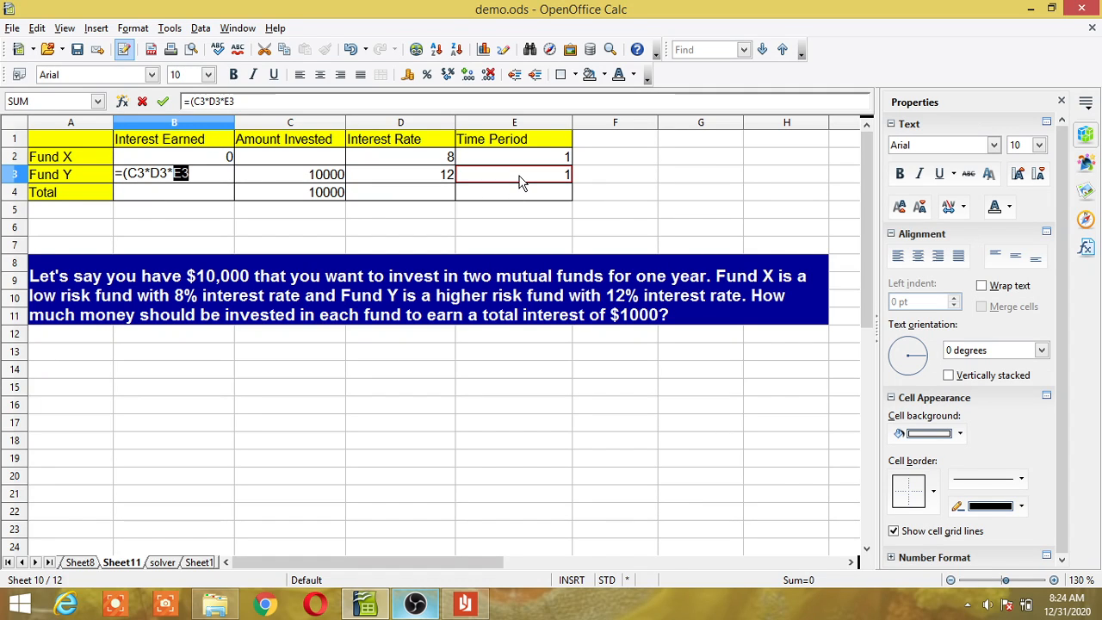
pyautogui.write(')/10')
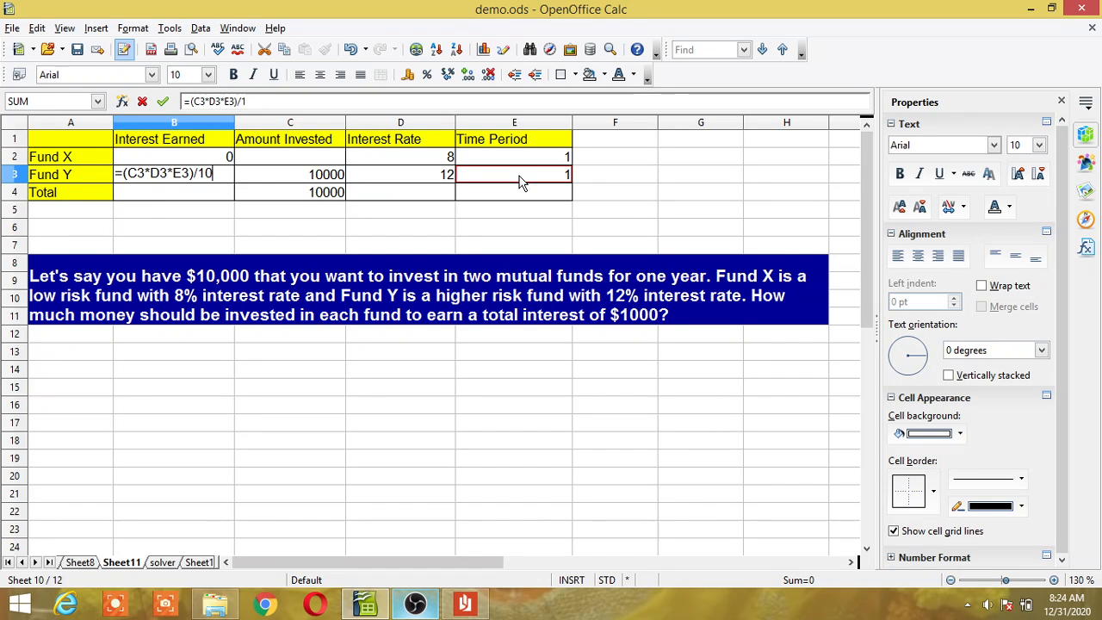
pyautogui.write('0')
pyautogui.press('Return')
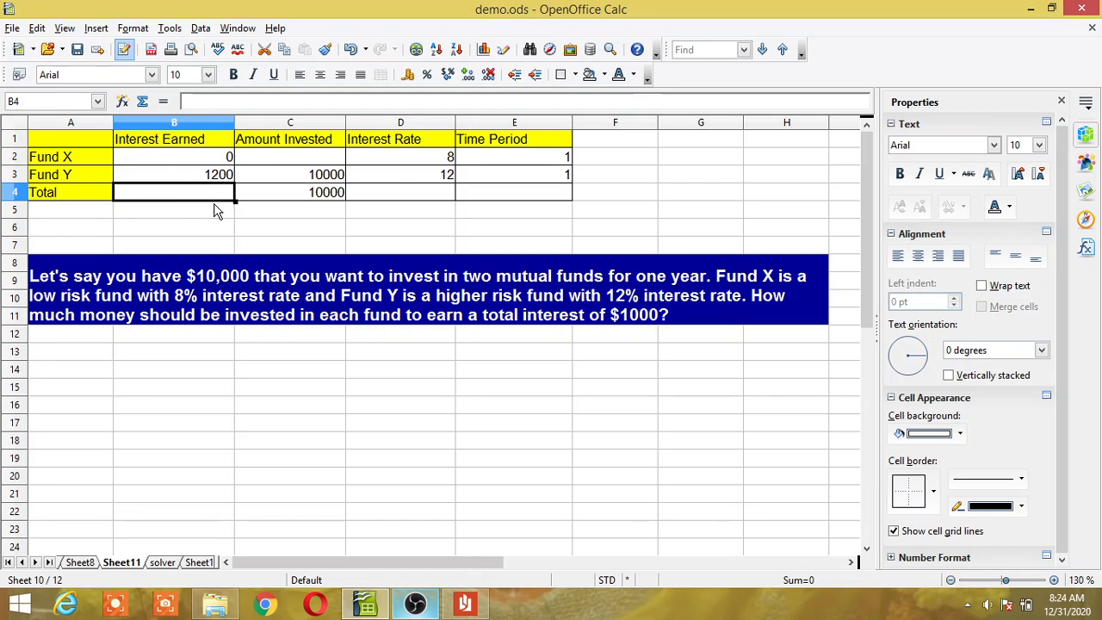
# Enter the formula =B3+B2 in cell B4 to total the interest earned from both funds
pyautogui.write('=')
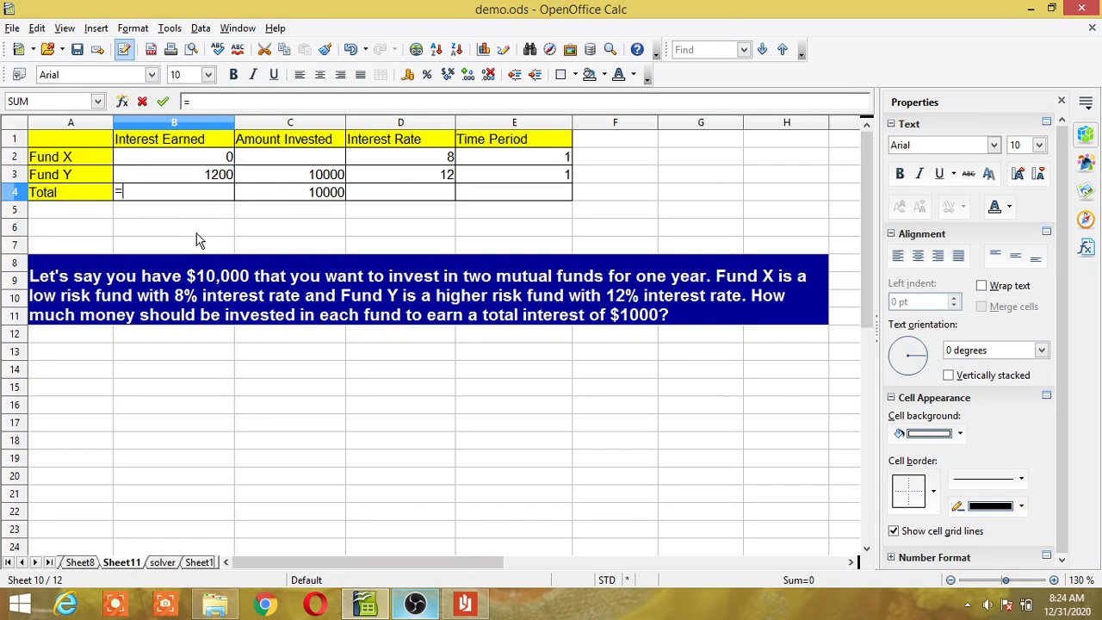
pyautogui.click(213, 179)
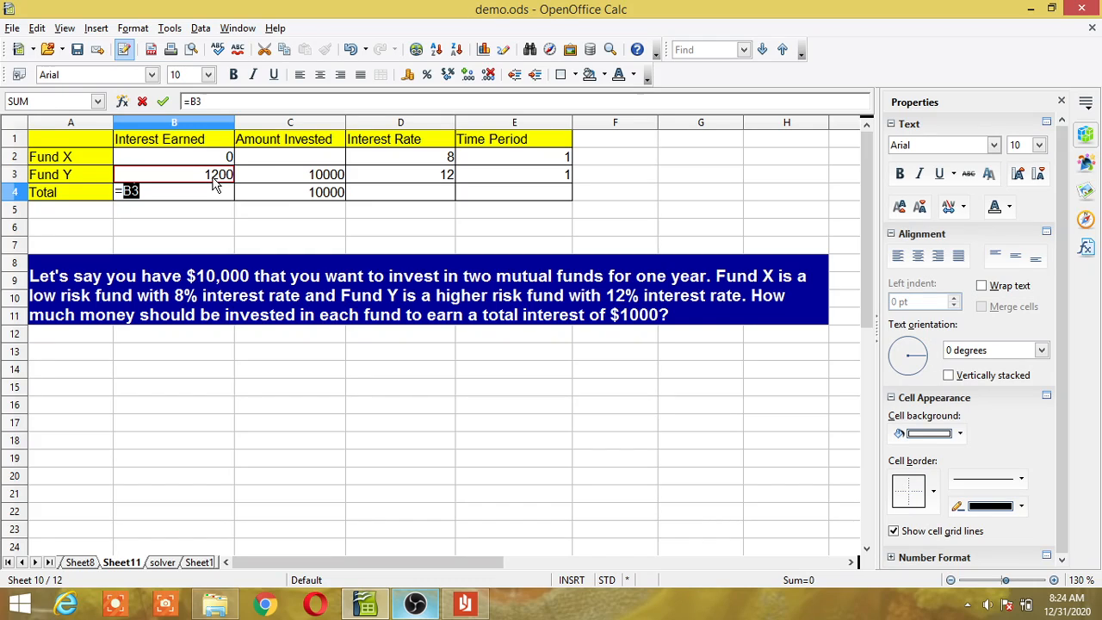
pyautogui.write('+')
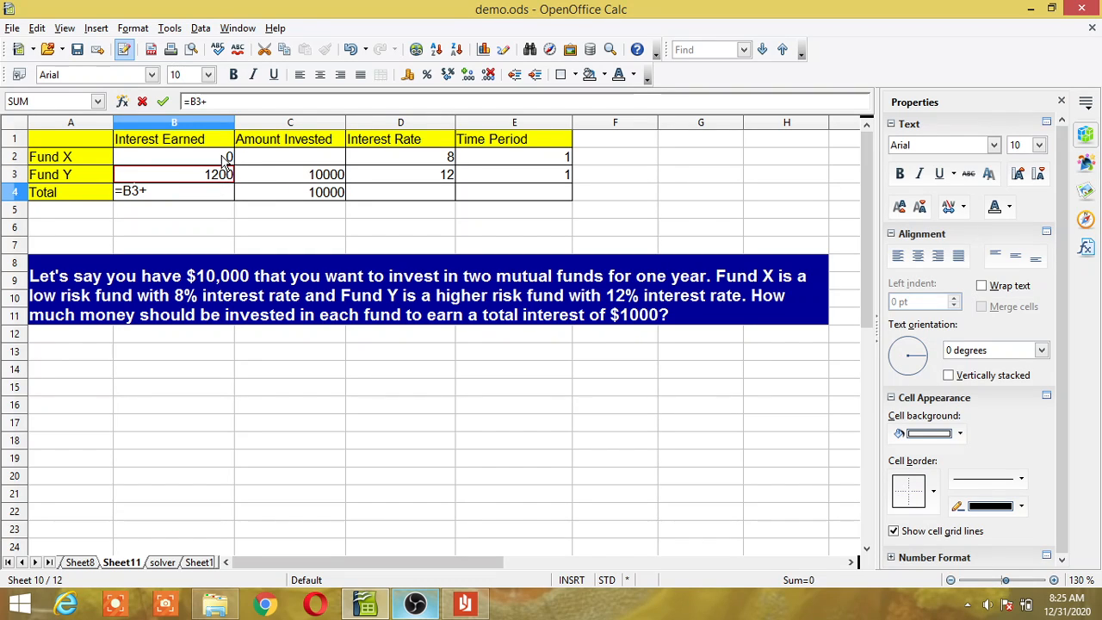
pyautogui.click(226, 161)
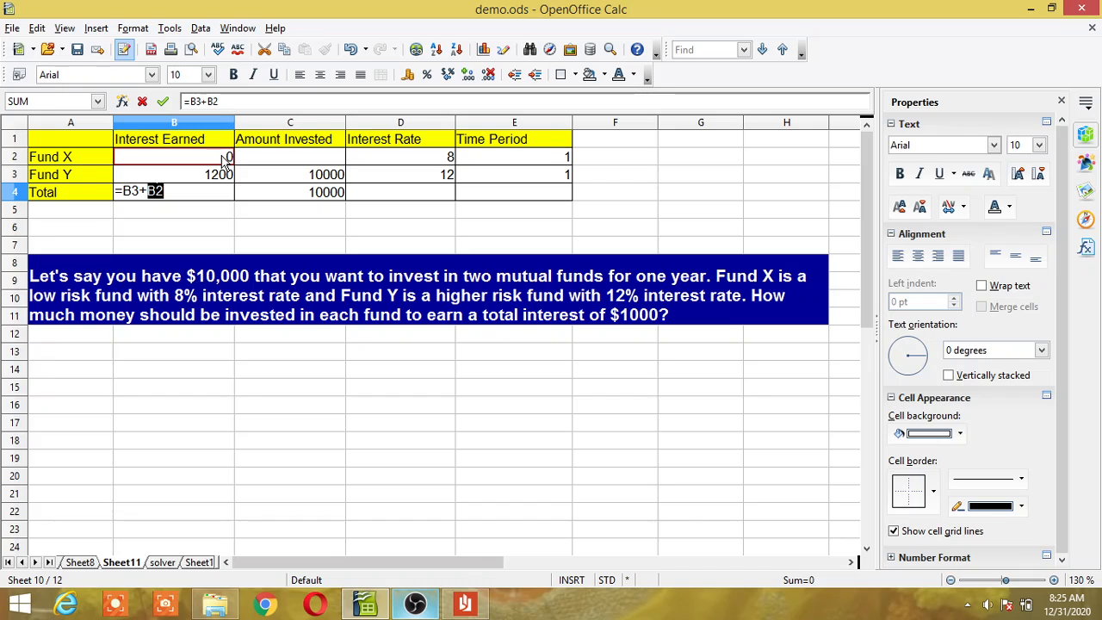
pyautogui.press('Return')
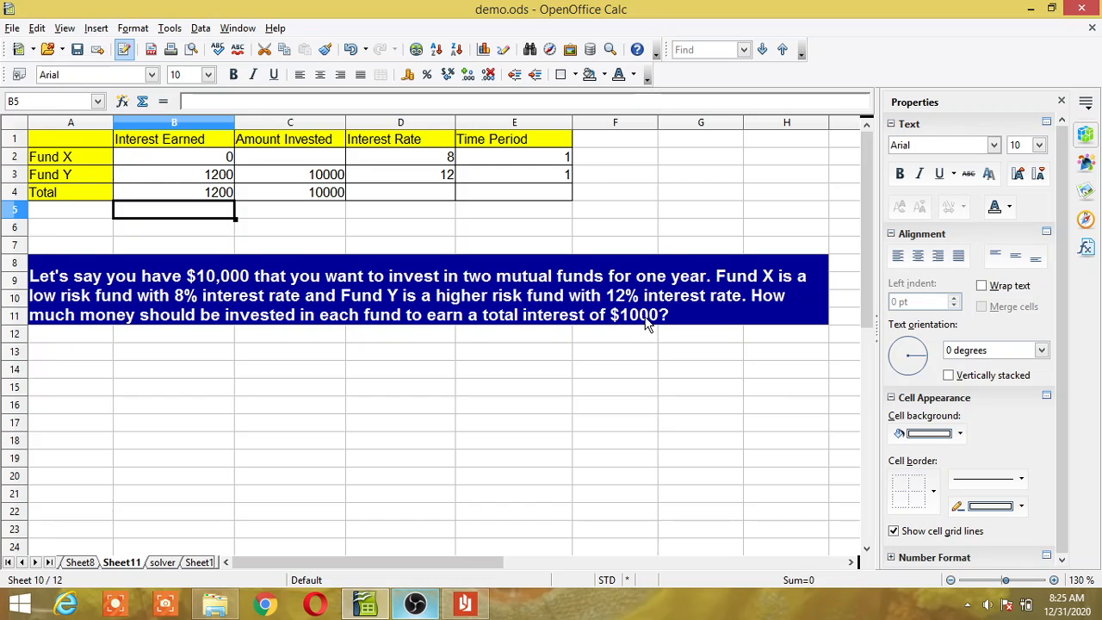
# Open the Solver and set total interest cell B4 as the target cell with a target value of 1000
pyautogui.click(215, 196)
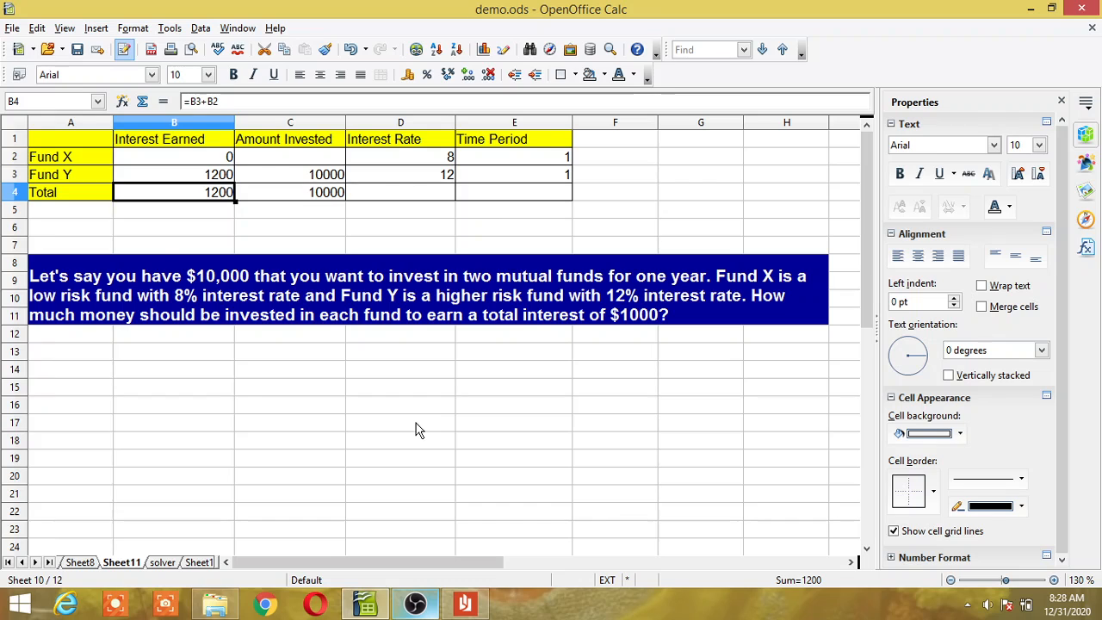
pyautogui.click(170, 29)
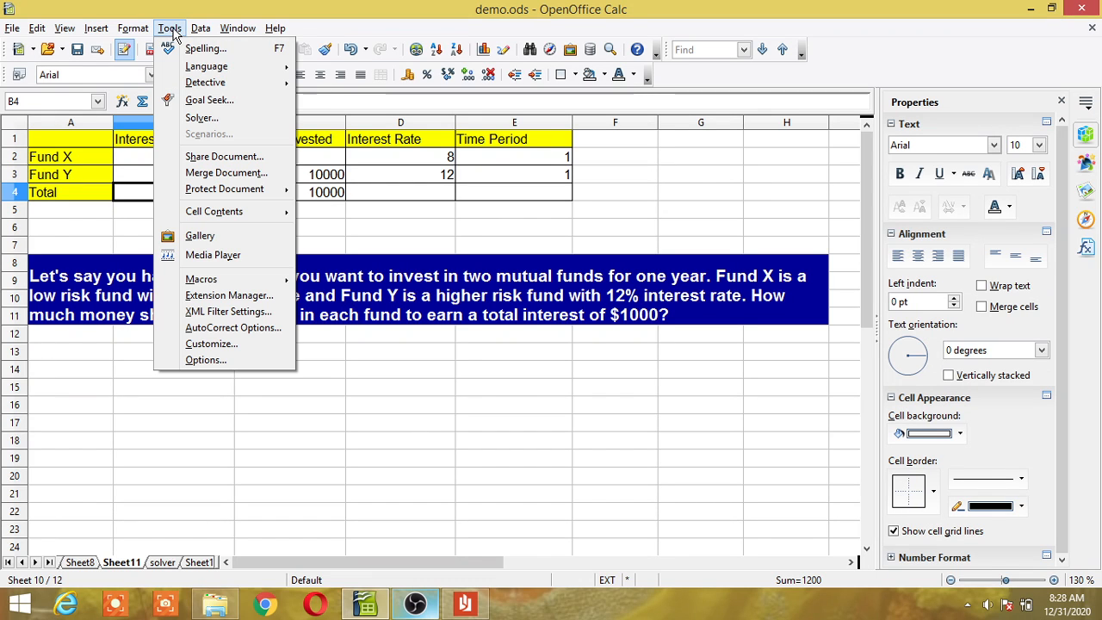
pyautogui.click(201, 117)
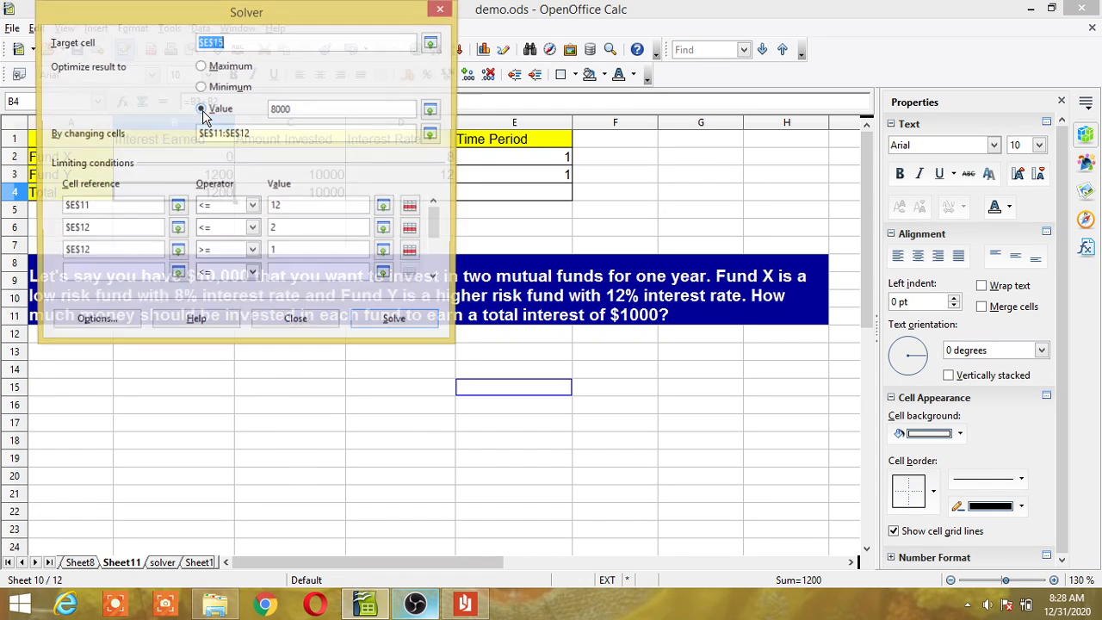
pyautogui.moveTo(330, 19); pyautogui.dragTo(908, 80)
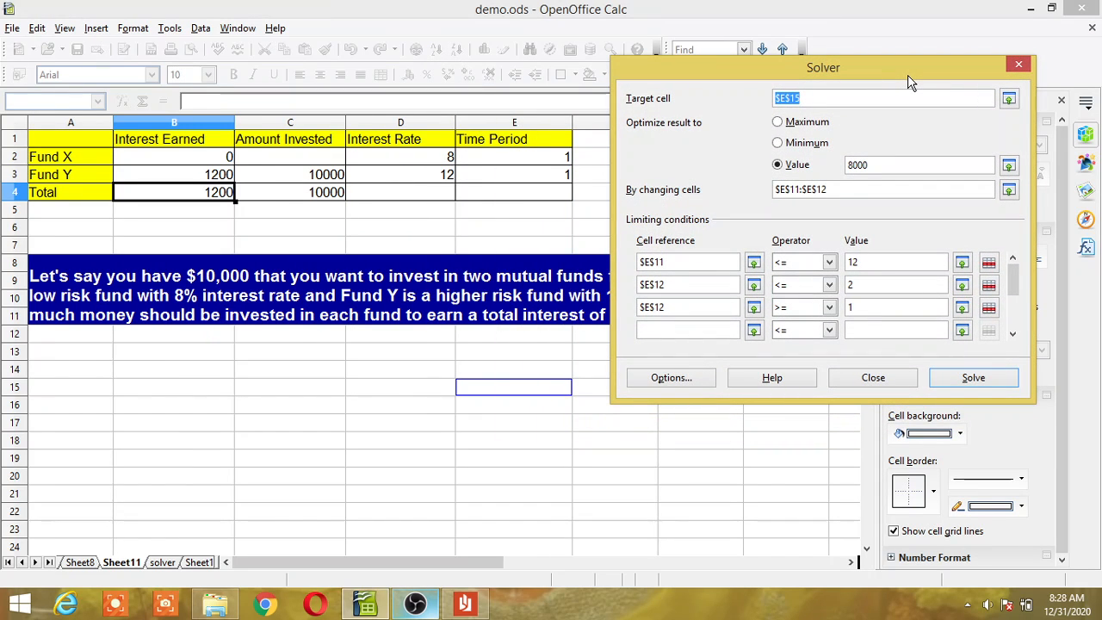
pyautogui.click(198, 197)
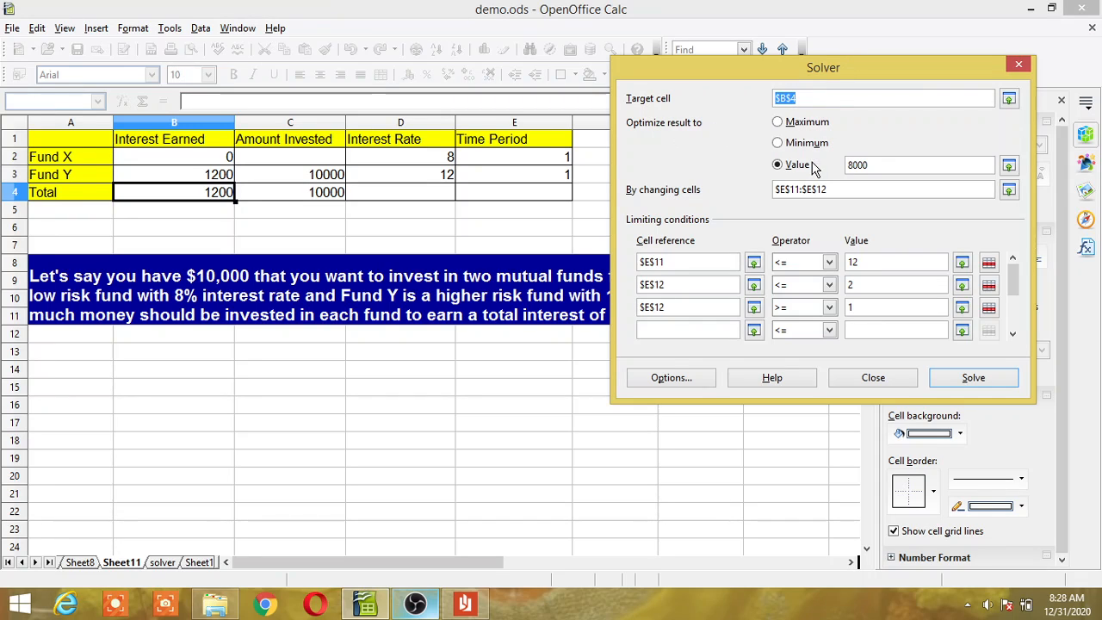
pyautogui.doubleClick(869, 166)
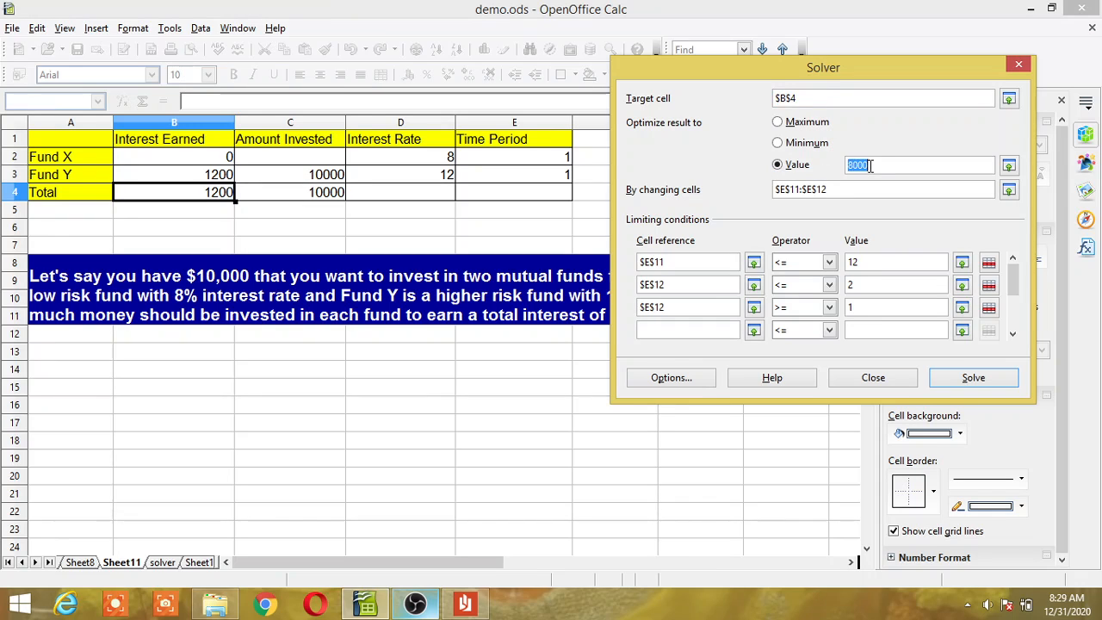
pyautogui.write('1')
# Replace the Solver's changing cells with C2, Fund X's amount invested
pyautogui.click(845, 187)
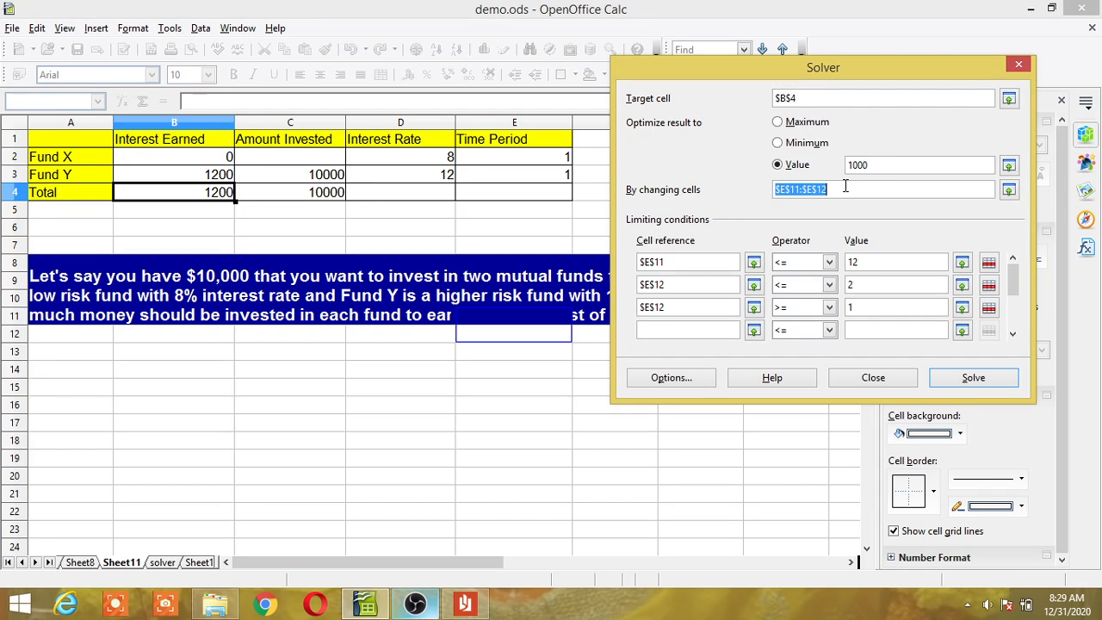
pyautogui.press('BackSpace')
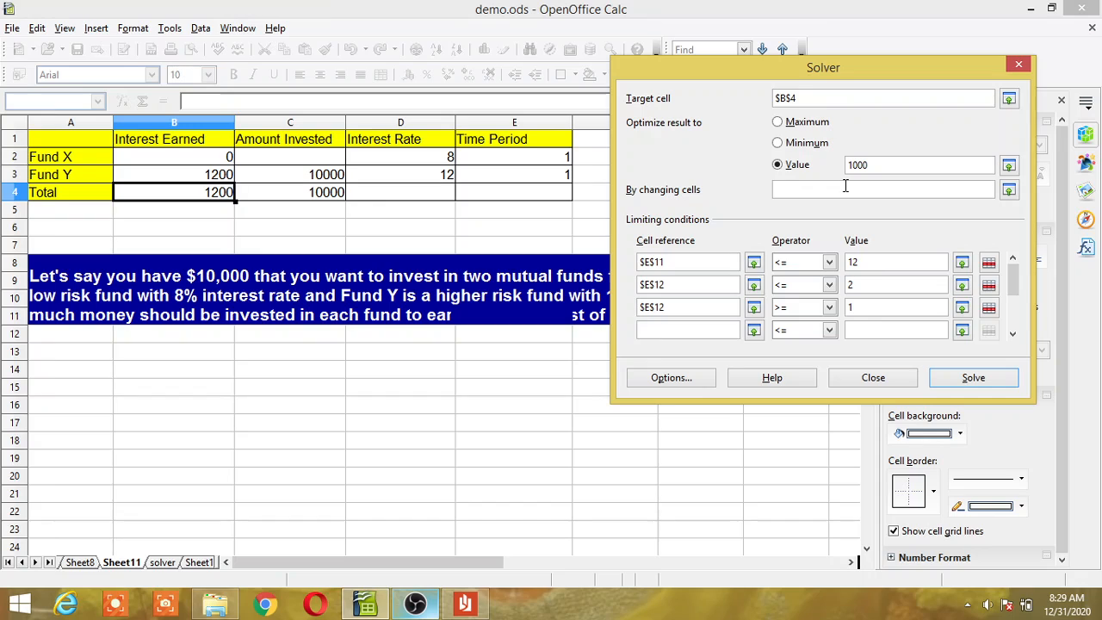
pyautogui.click(299, 164)
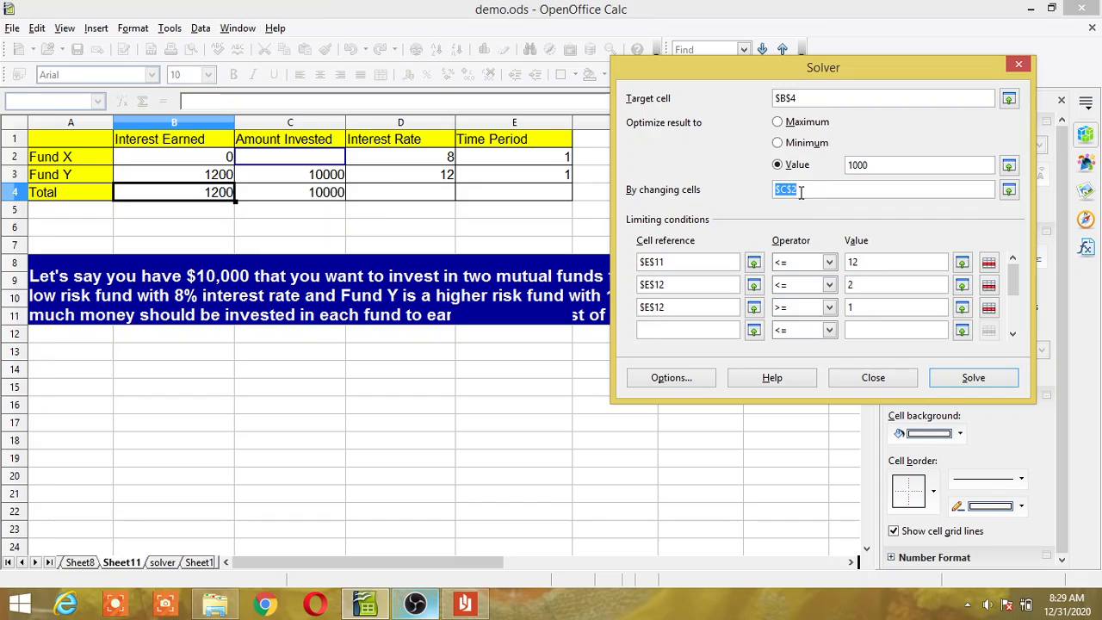
# Set the first limiting condition so that Fund X's amount in C2 is <= the total amount in C4
pyautogui.click(689, 262)
pyautogui.press('BackSpace')
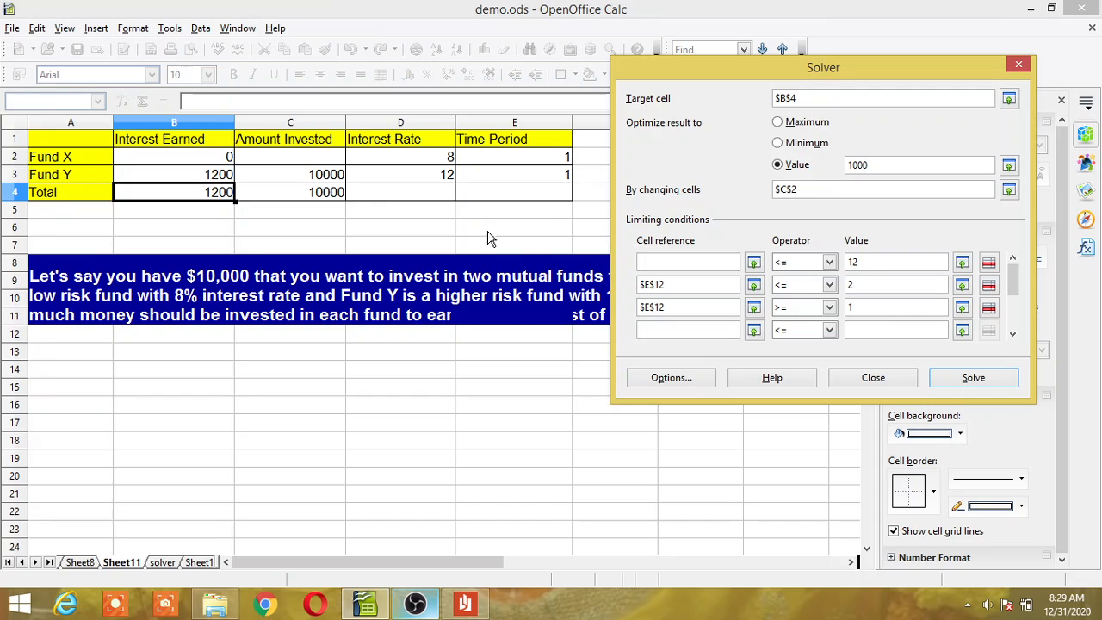
pyautogui.click(323, 163)
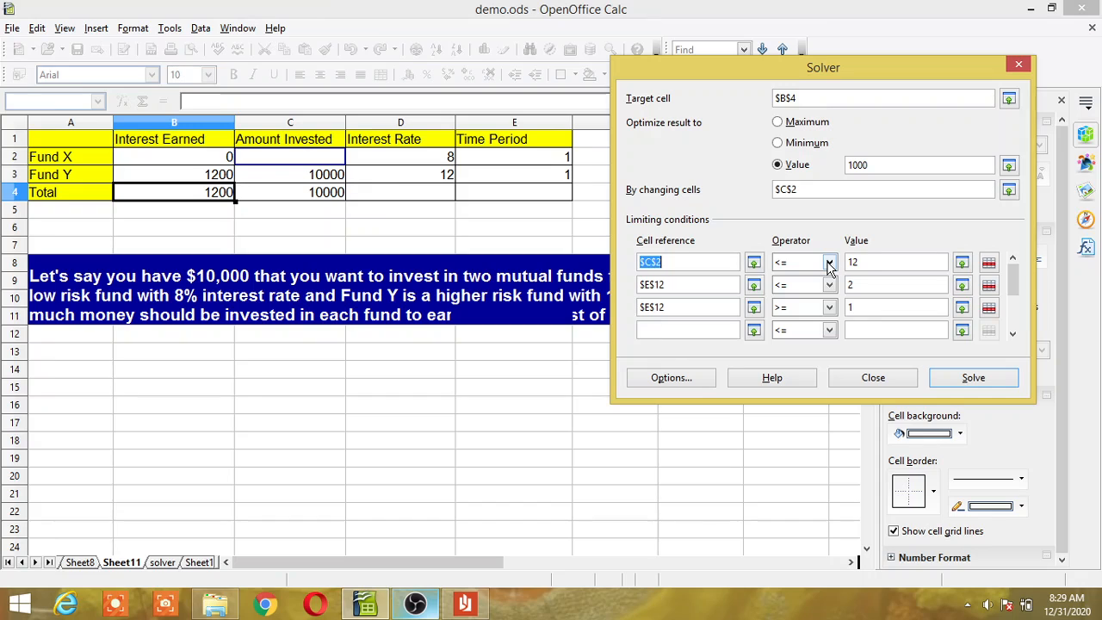
pyautogui.click(325, 197)
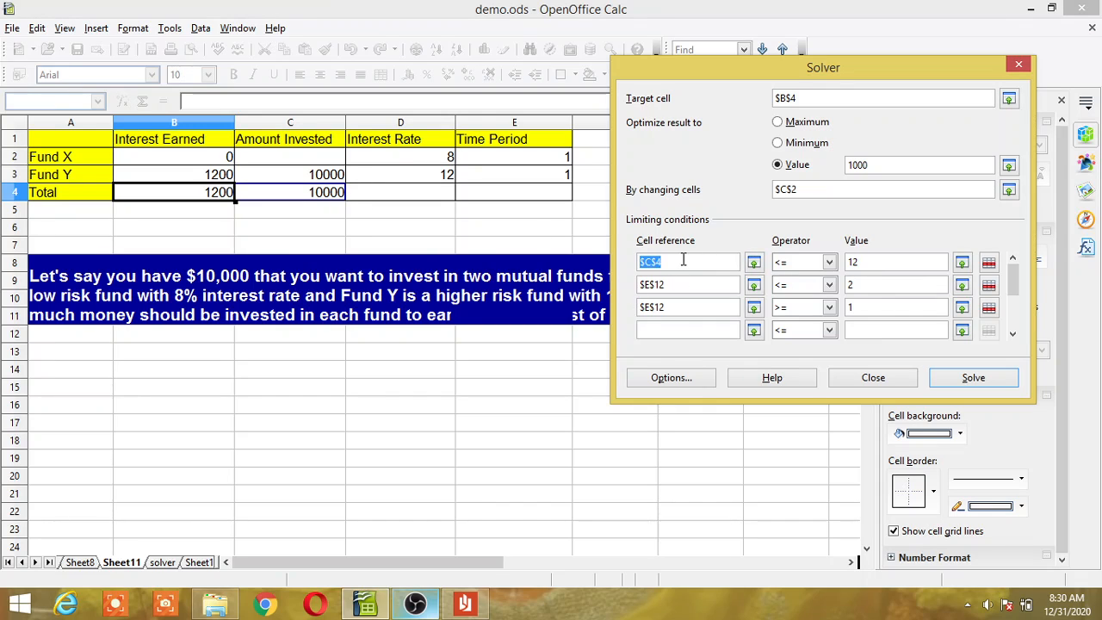
pyautogui.click(300, 158)
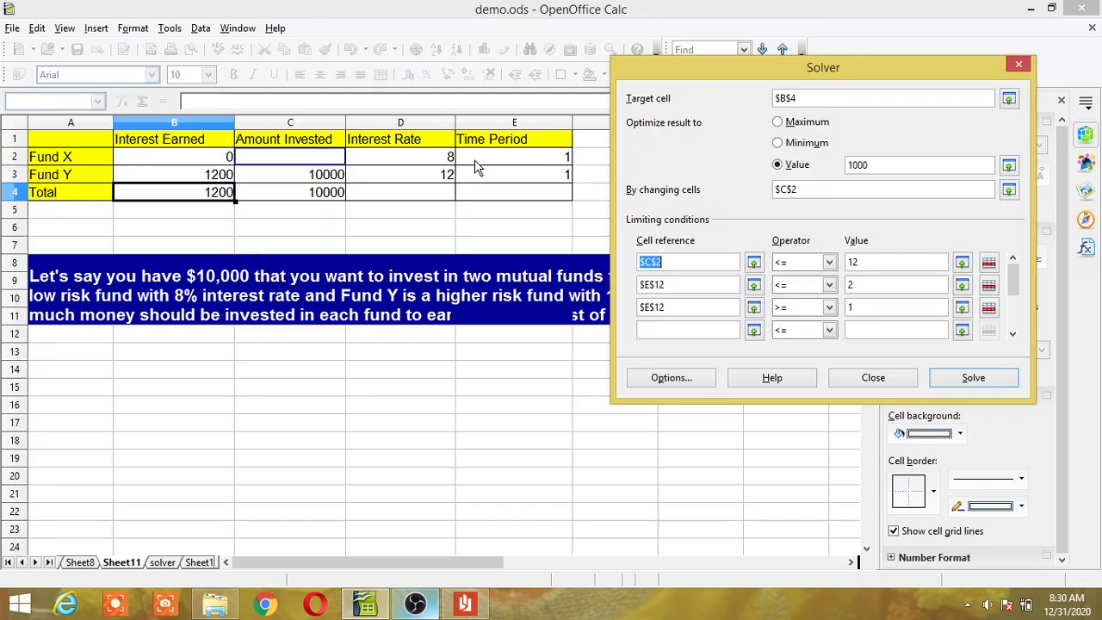
pyautogui.click(869, 262)
pyautogui.press('BackSpace')
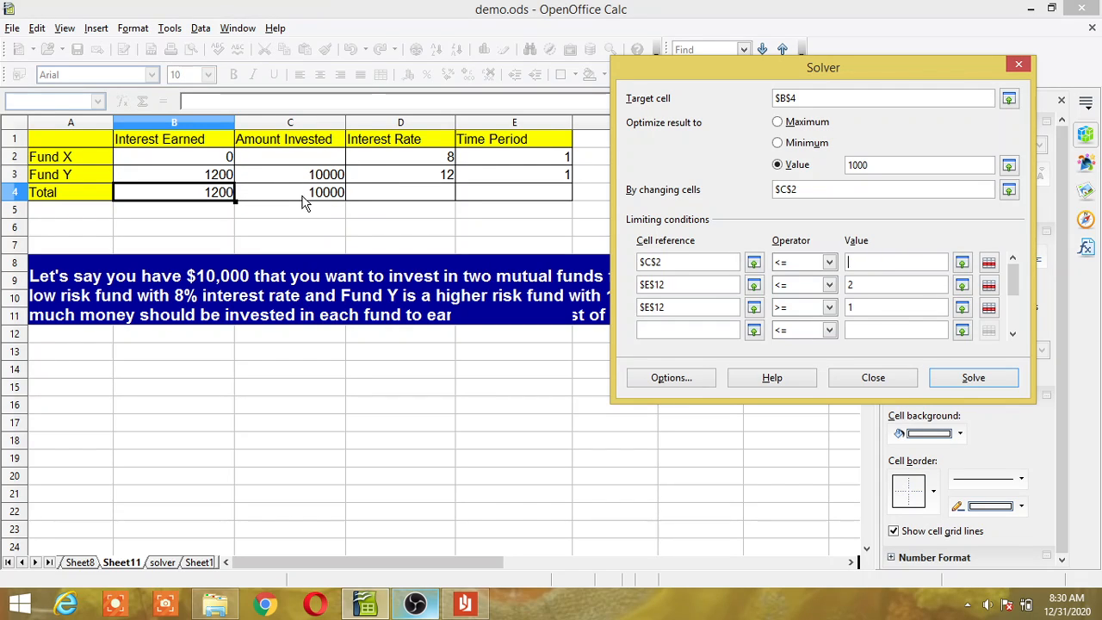
pyautogui.click(341, 194)
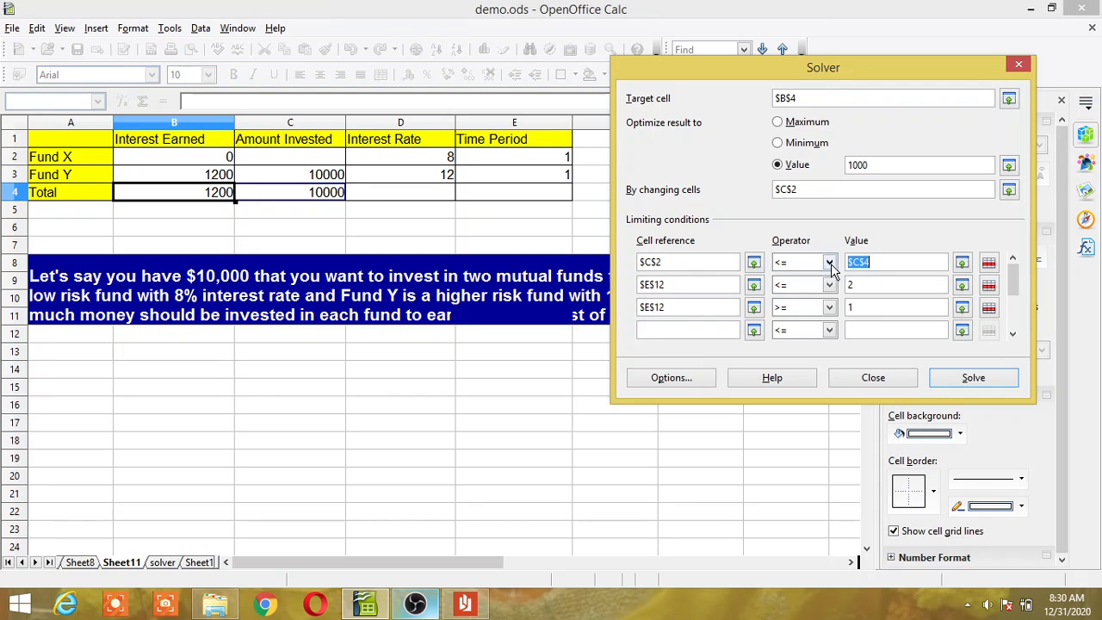
# Set the second limiting condition to cell C2 with the >= operator and clear its old limit value
pyautogui.click(692, 284)
pyautogui.press('BackSpace')
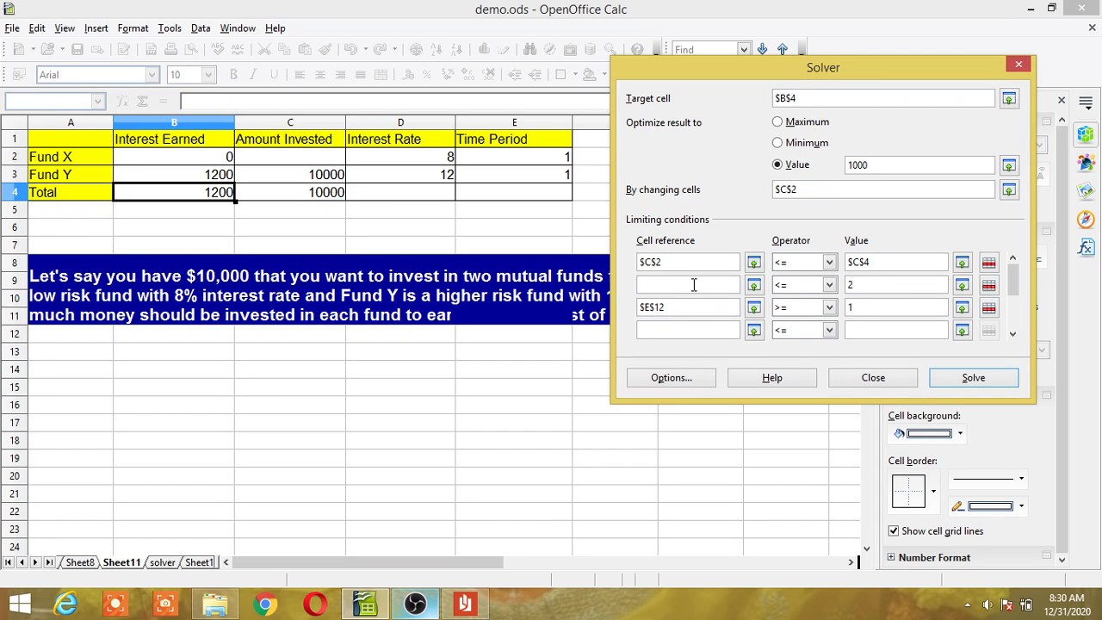
pyautogui.click(315, 164)
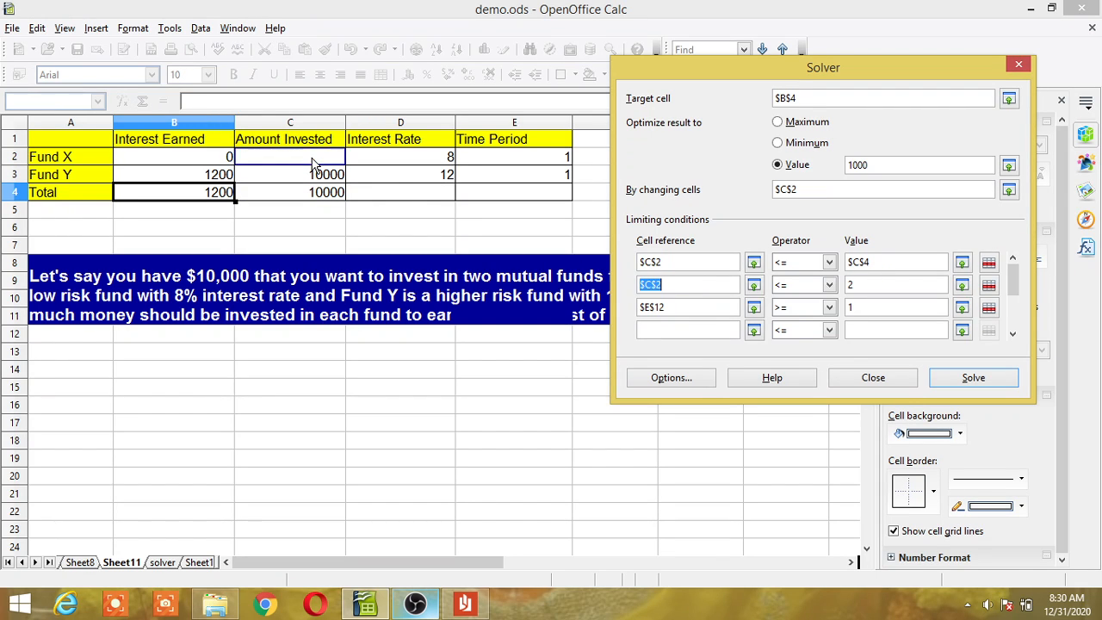
pyautogui.click(832, 291)
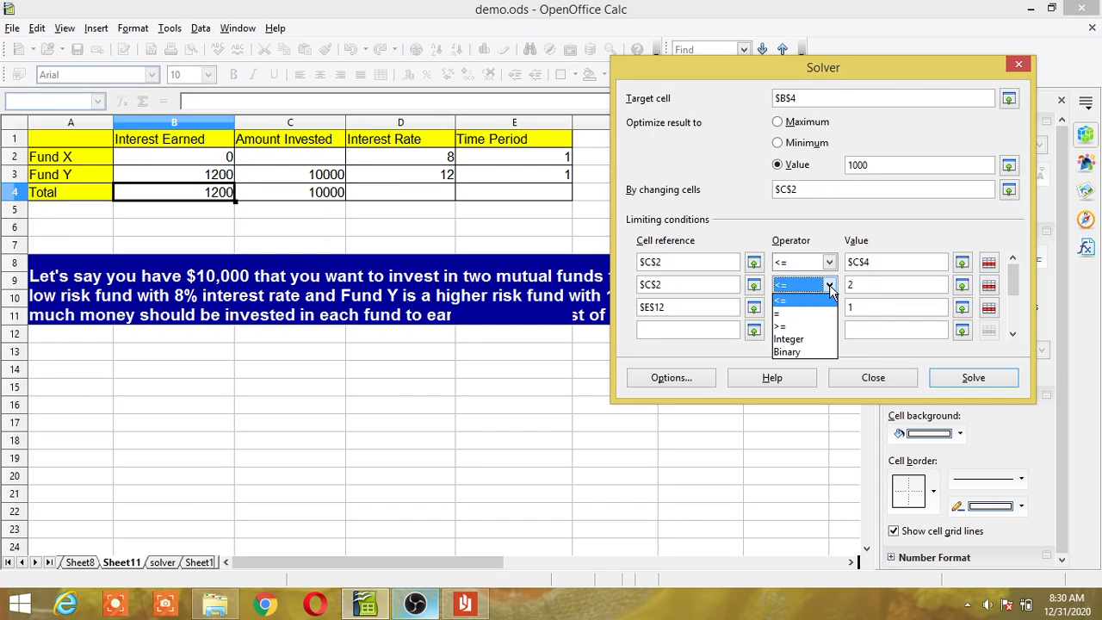
pyautogui.click(791, 327)
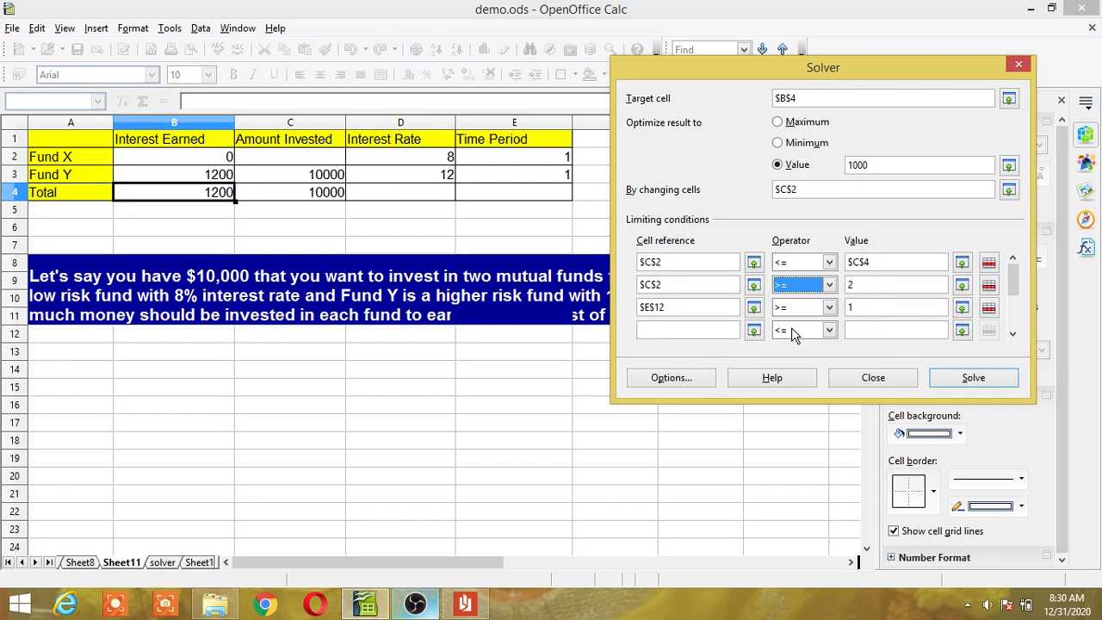
pyautogui.click(877, 284)
pyautogui.press('BackSpace')
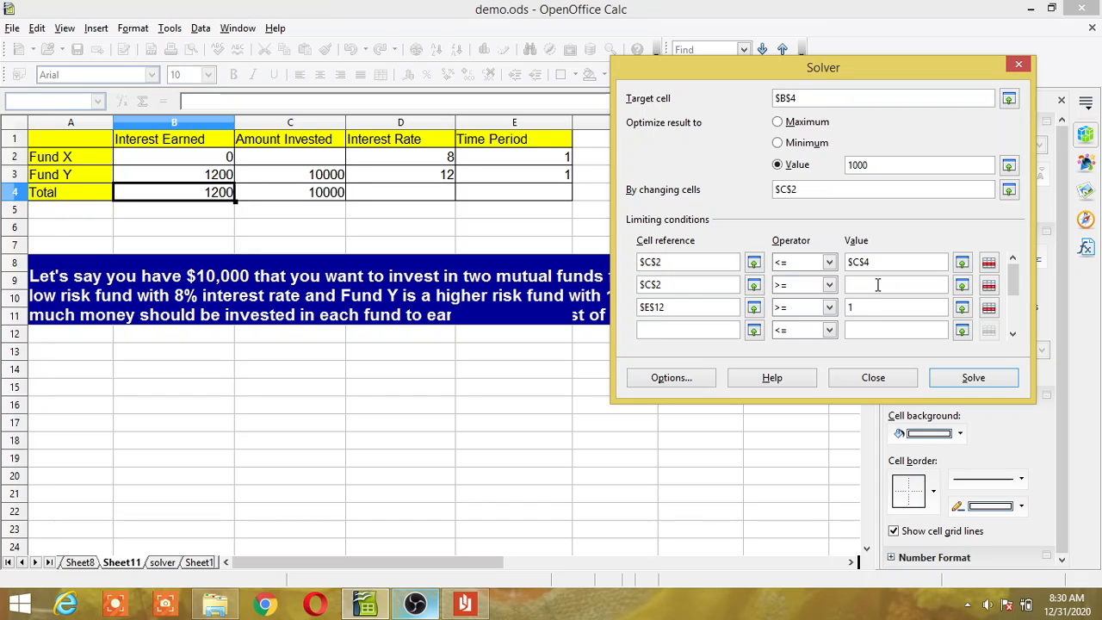
# Clear the third limiting condition's cell reference, and solve the model, keeping the result
pyautogui.click(713, 310)
pyautogui.press('BackSpace')
pyautogui.click(972, 378)
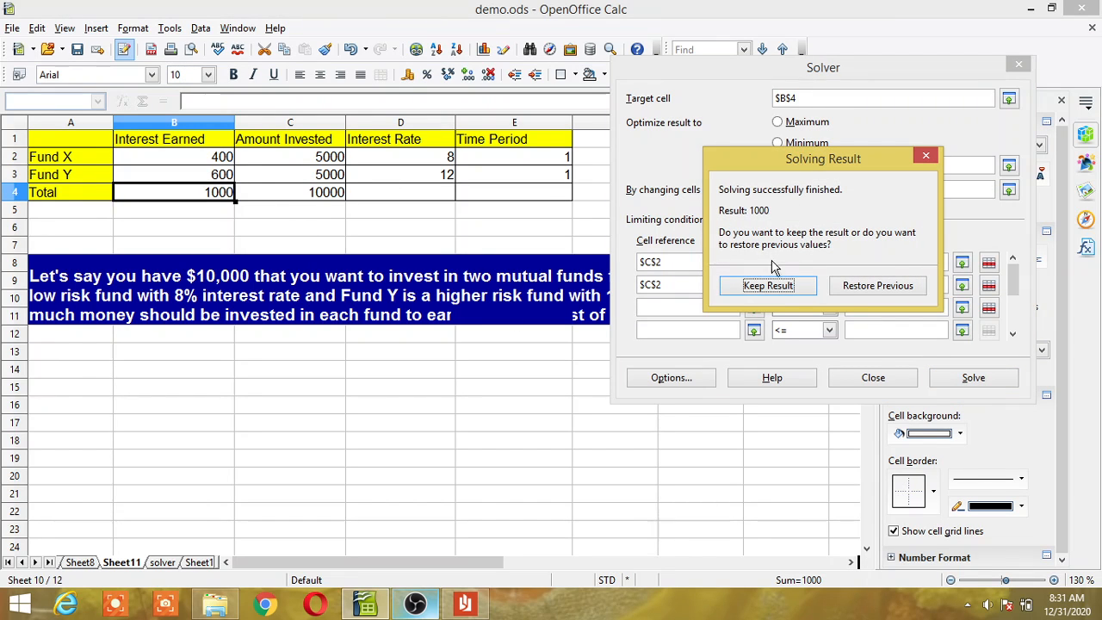
pyautogui.click(769, 286)
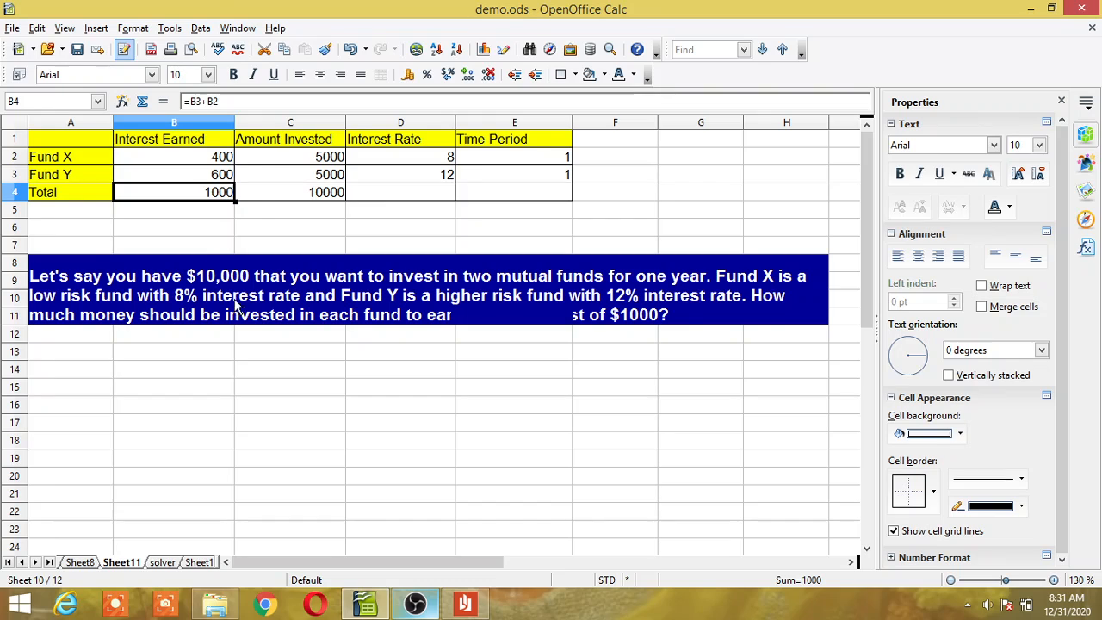